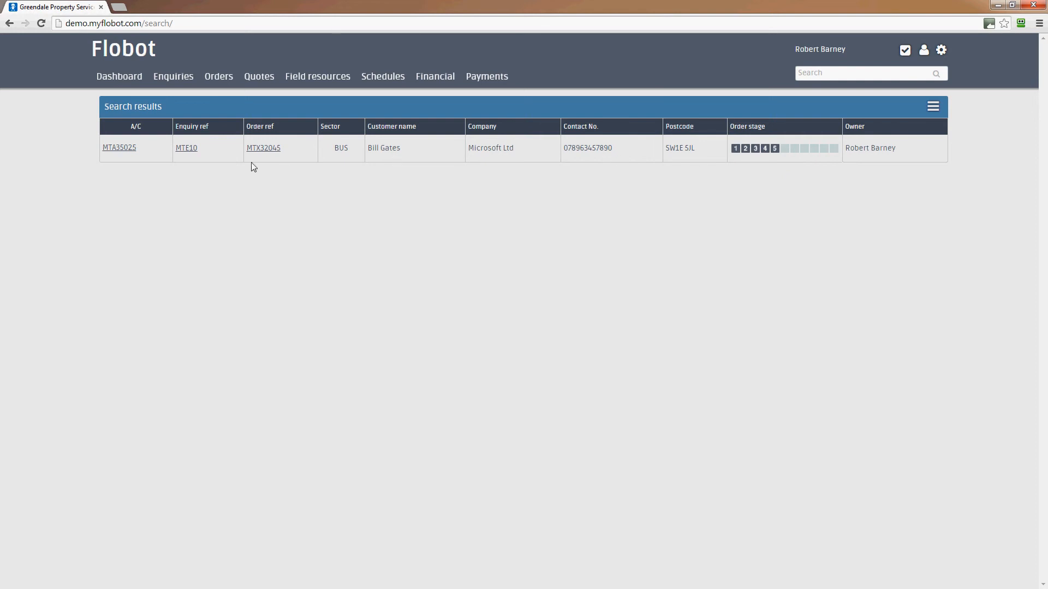
Step: Open the customer's account (£720.00 balance) from its A/C reference link in the search results
click(114, 153)
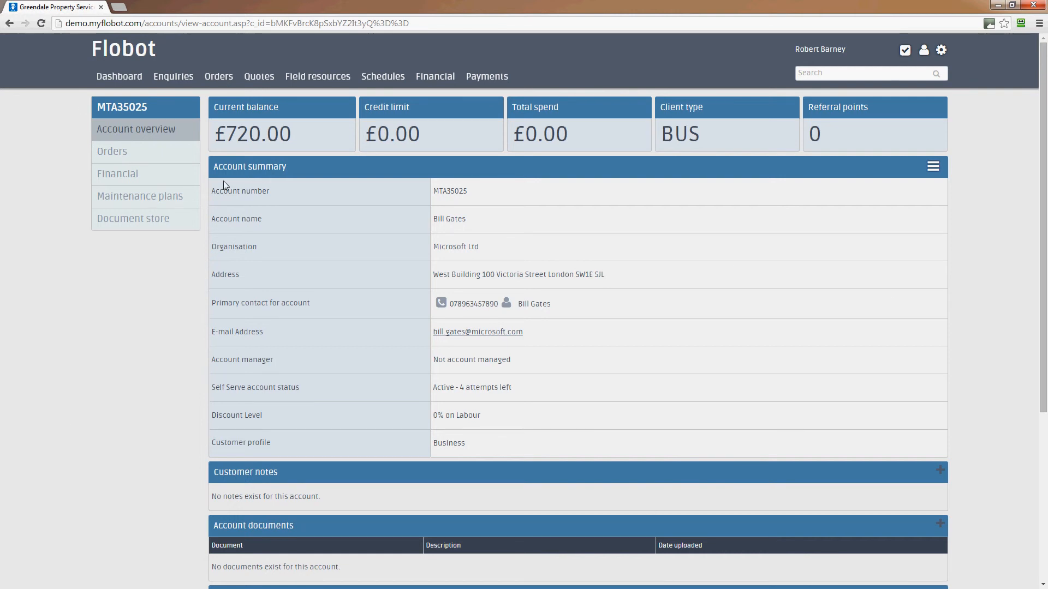
Step: Open the Boiler Installation order from the customer's Orders list and scroll through its order log
click(118, 154)
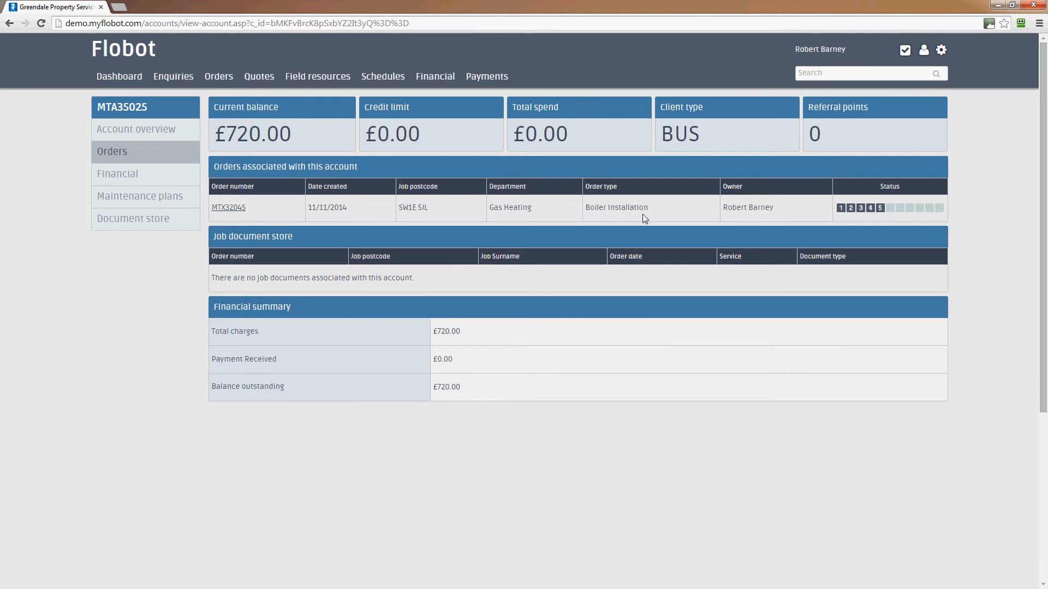
click(234, 208)
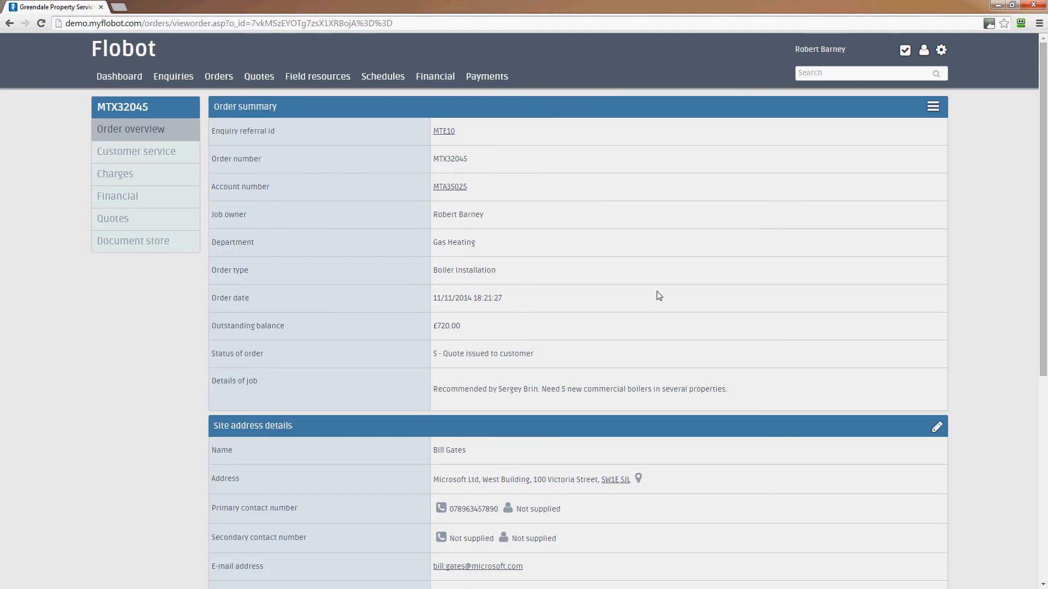
scroll(659, 295, down, 1)
scroll(827, 300, down, 2)
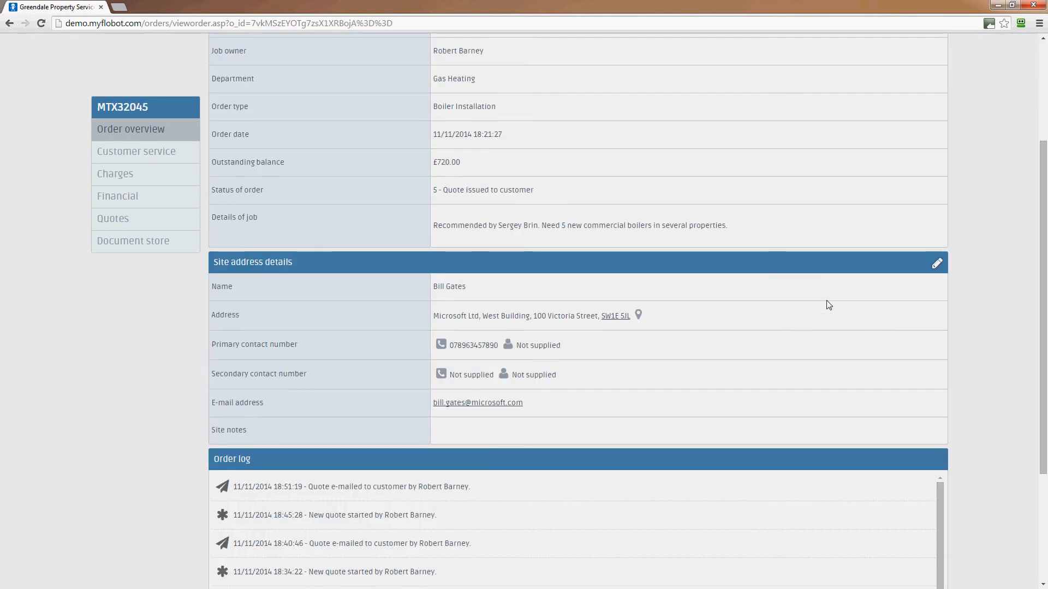
scroll(827, 305, down, 3)
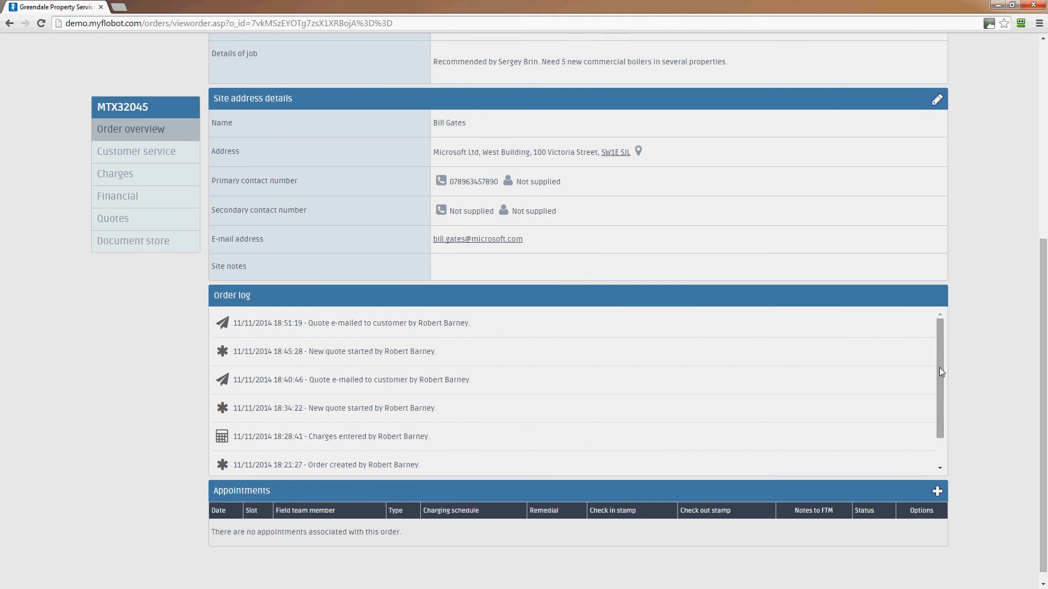
drag(939, 378, 939, 427)
drag(938, 374, 937, 329)
Step: Review the order's two current quotes and its actions menu, then begin a new quote
click(114, 225)
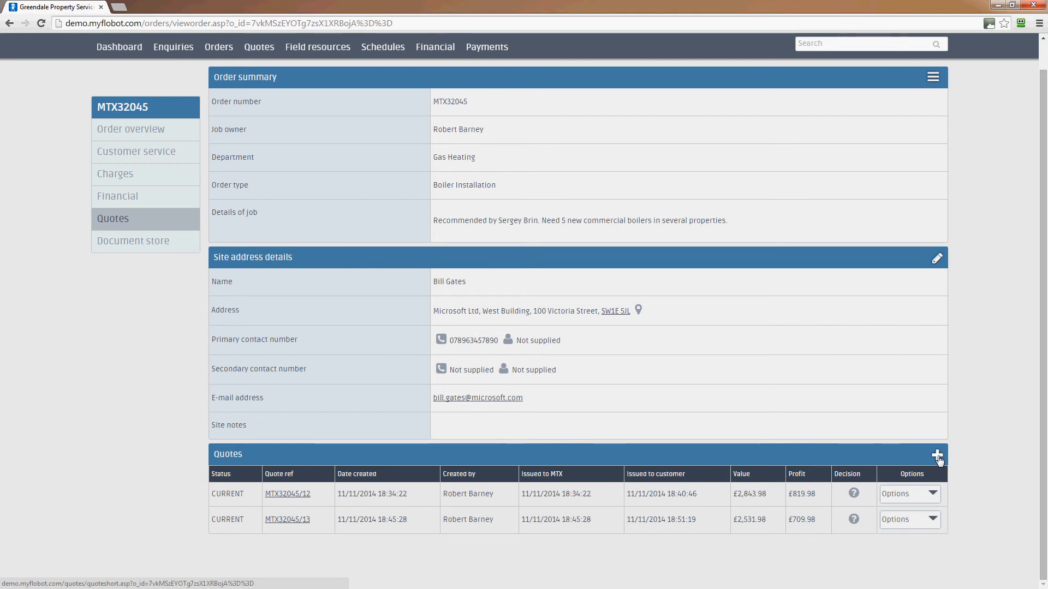
click(932, 79)
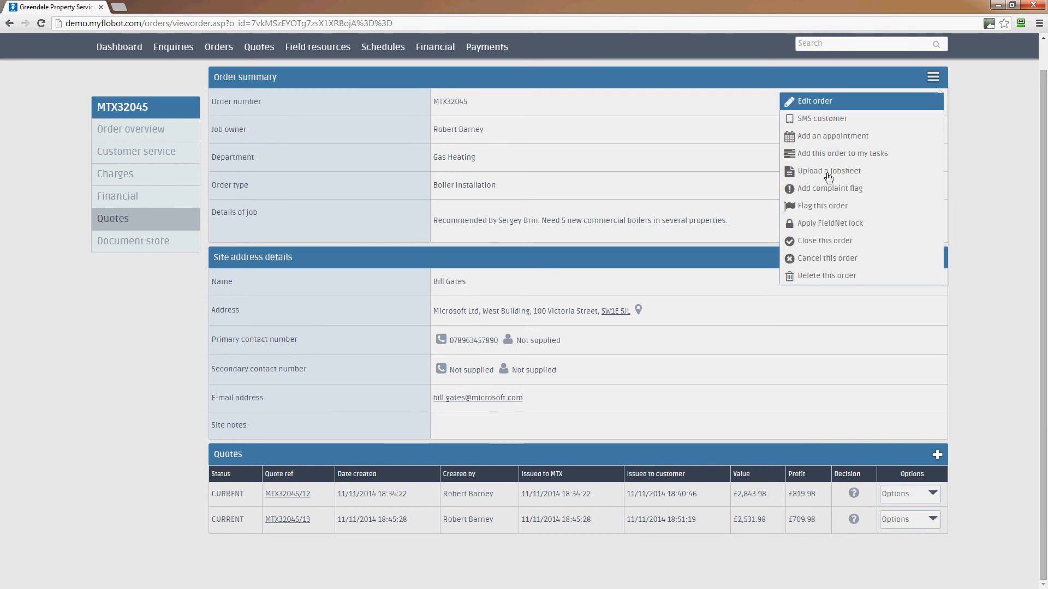
click(826, 300)
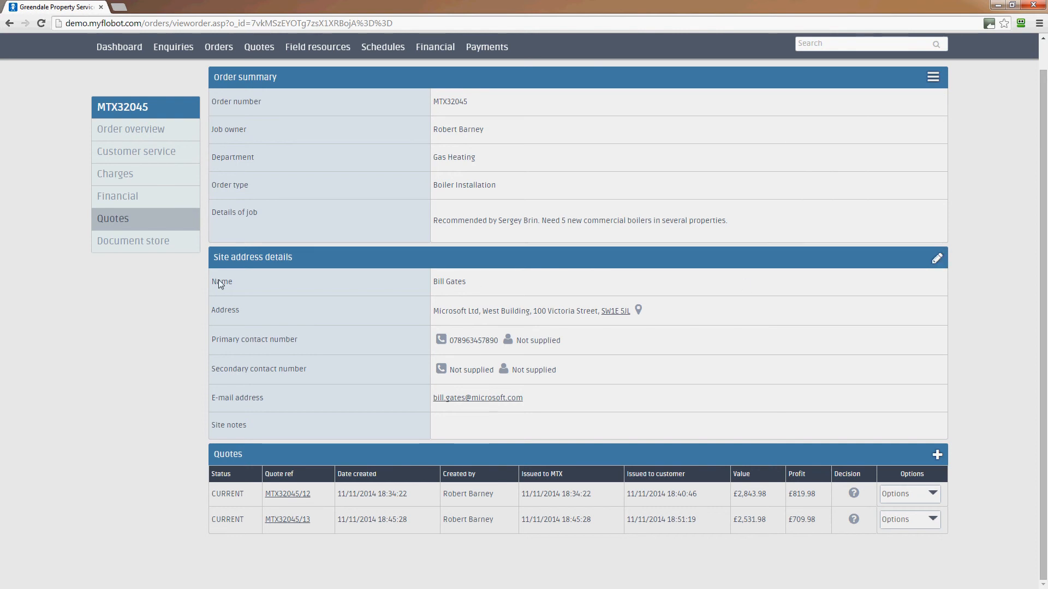
click(937, 456)
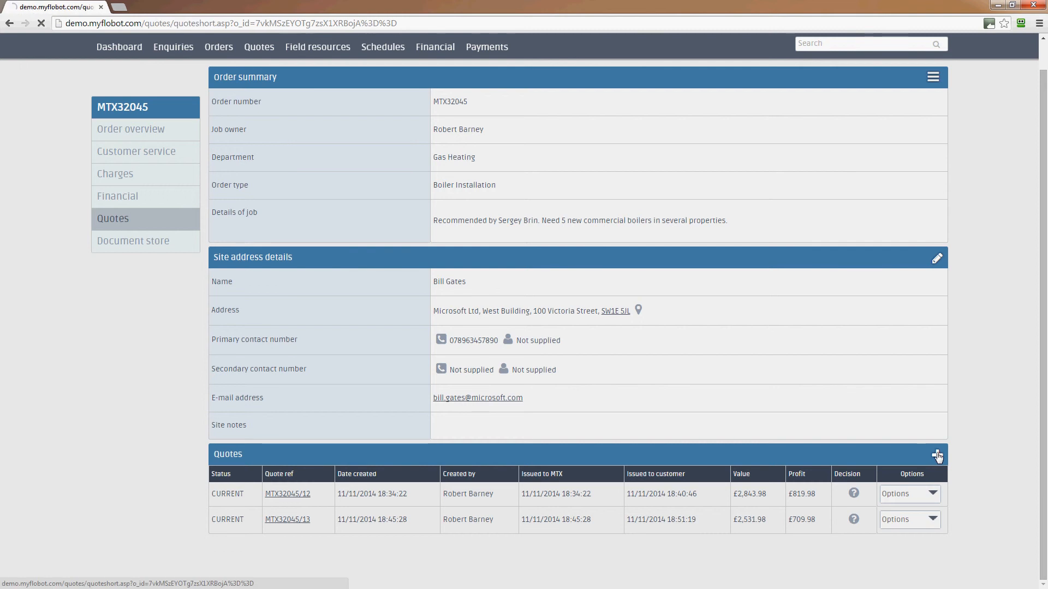
Step: Save a quote summarised 'Build to a new internal heating system' with a 5 Days estimate
click(417, 288)
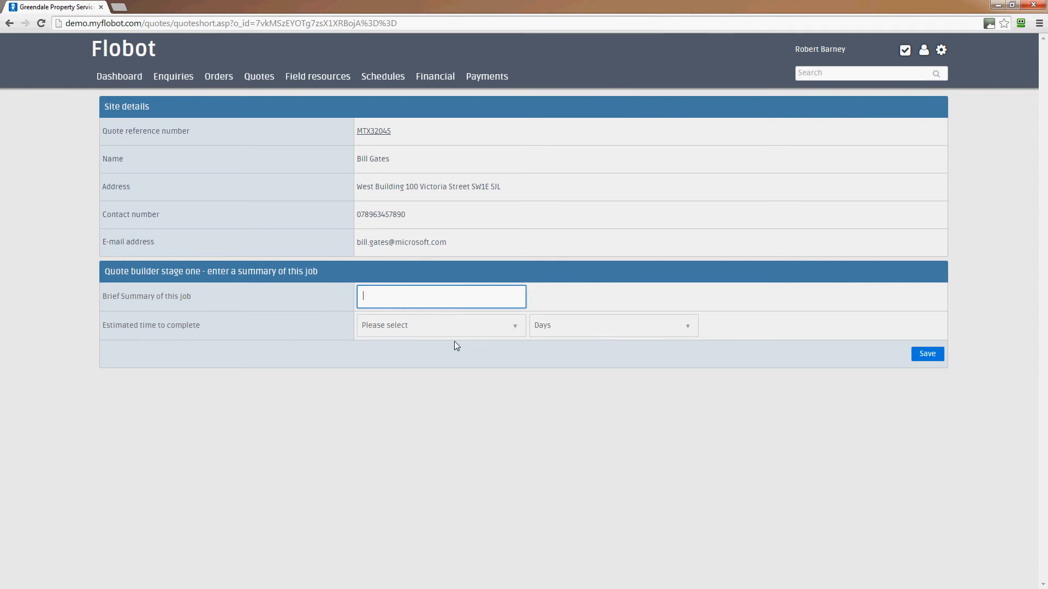
text(Build to a new ionternal heating system)
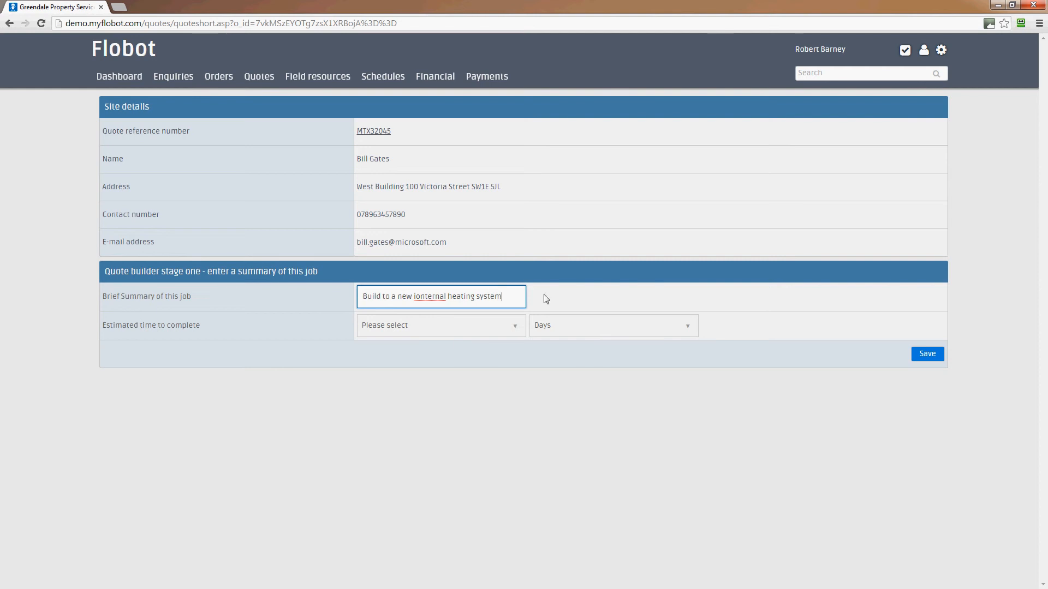
click(425, 297)
key(BackSpace)
key(BackSpace)
click(471, 330)
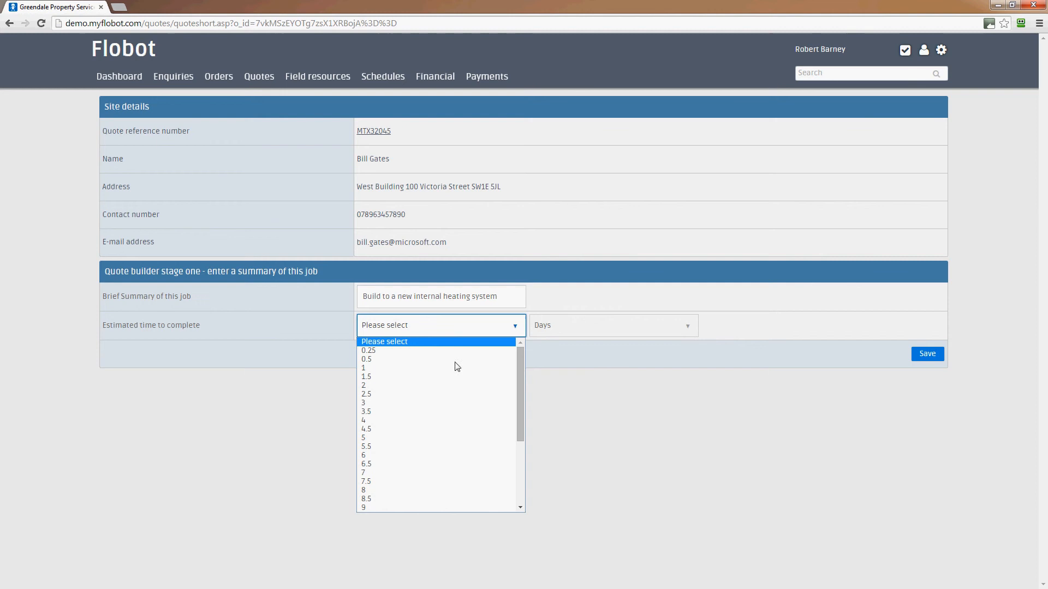
click(427, 438)
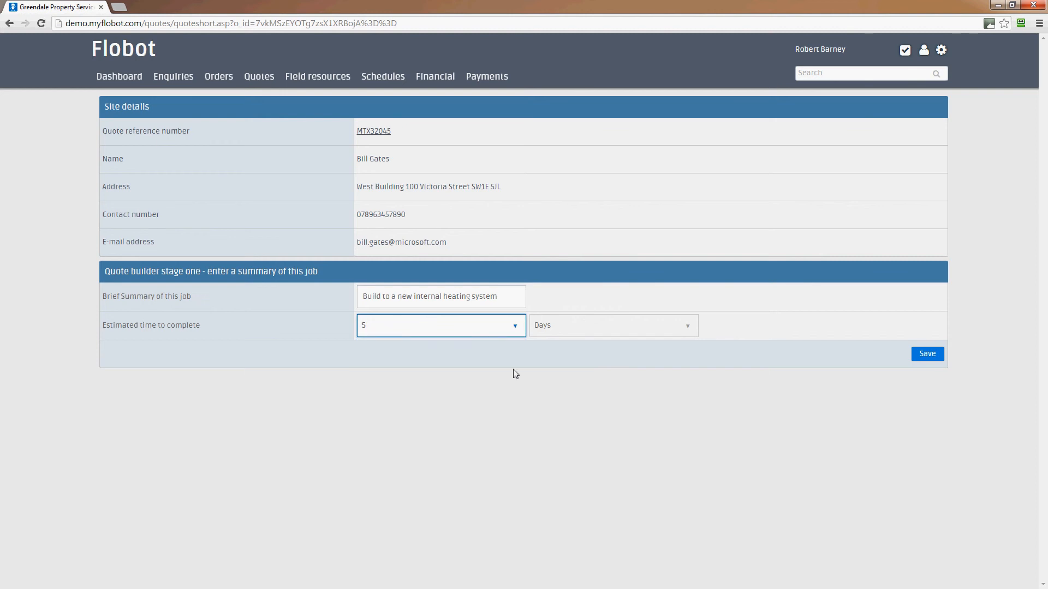
click(928, 353)
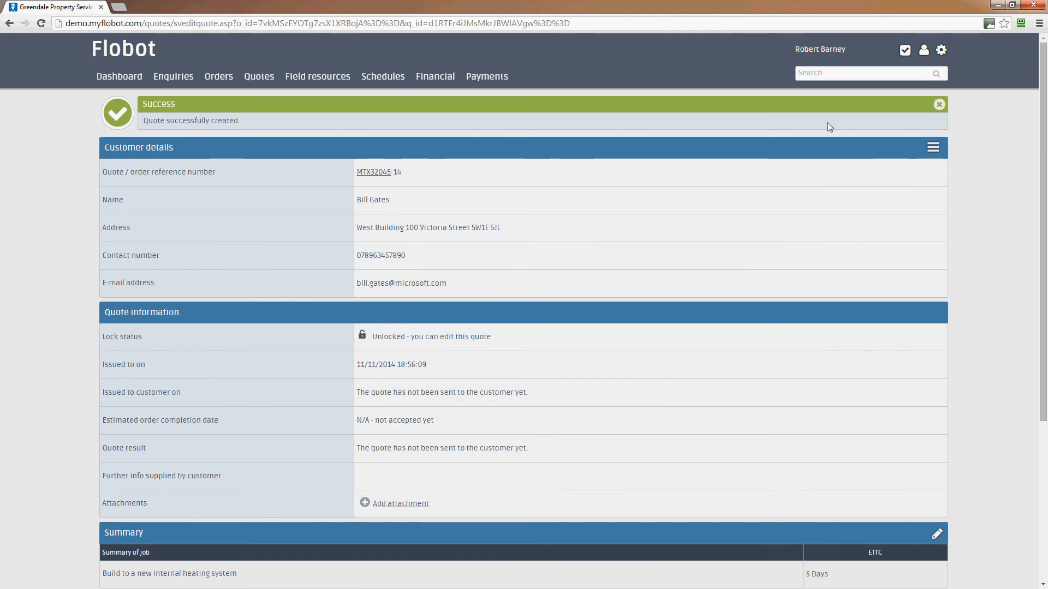
Step: Dismiss the Success banner and open a new labour-and-materials itemisation line on the quote
click(939, 107)
scroll(938, 164, down, 4)
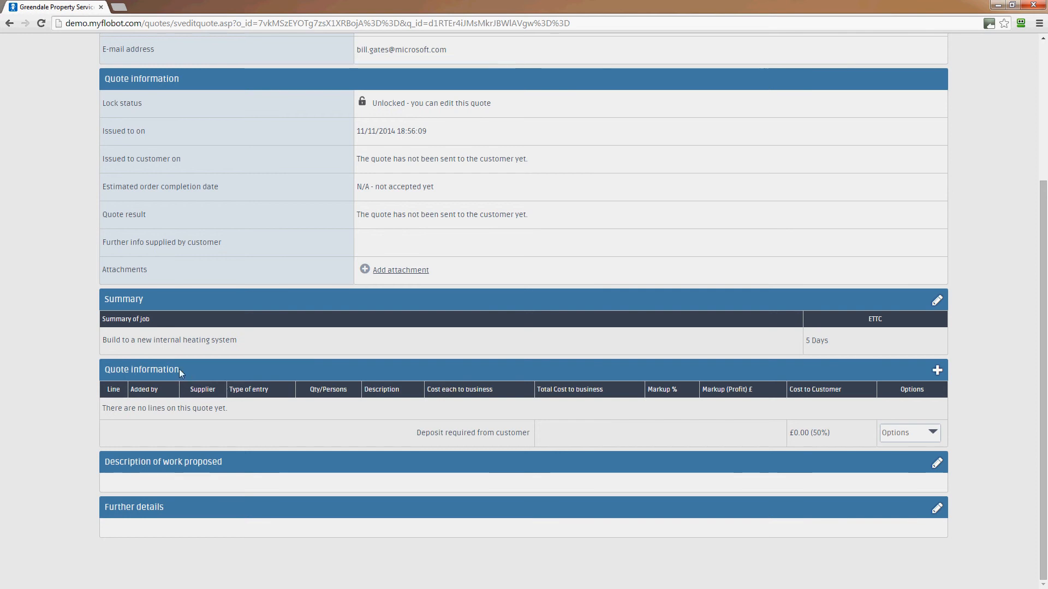
click(936, 373)
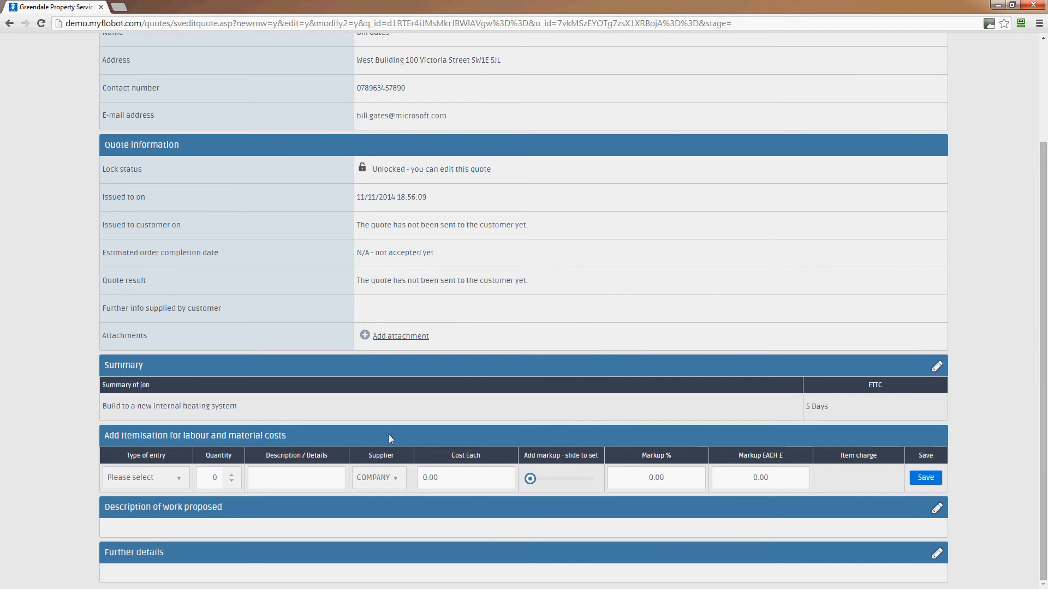
Step: Start a Labour line described 'Gas engineers' for 5 days with 2 persons
click(152, 484)
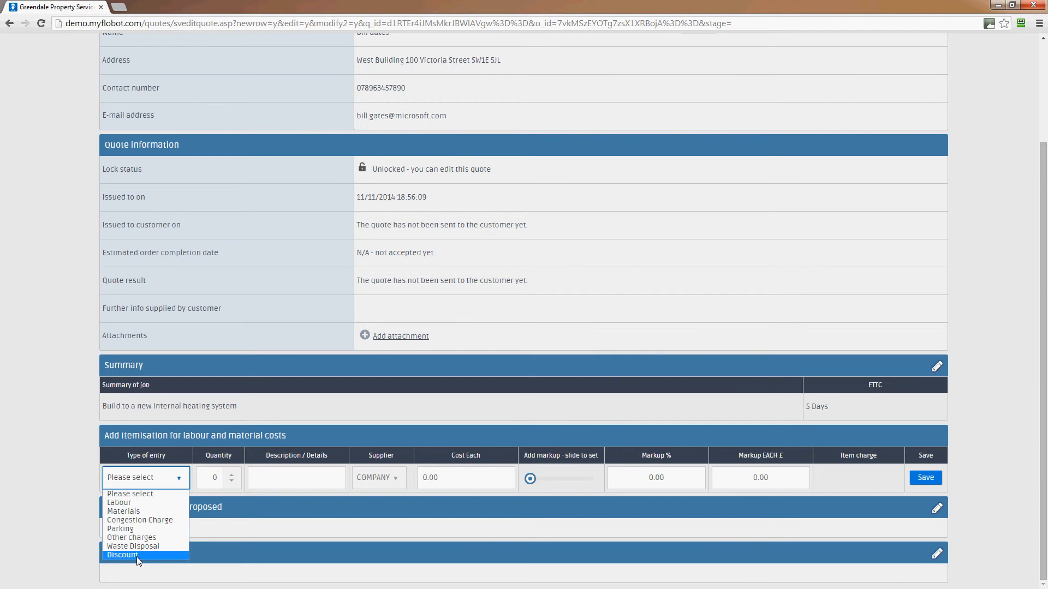
click(139, 502)
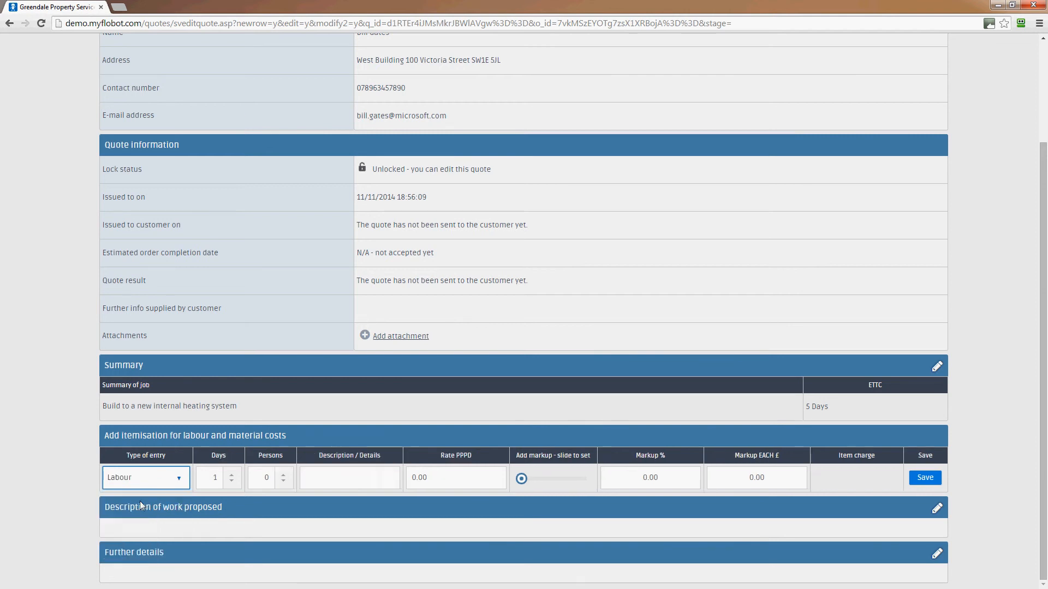
click(231, 474)
click(231, 474)
click(231, 474)
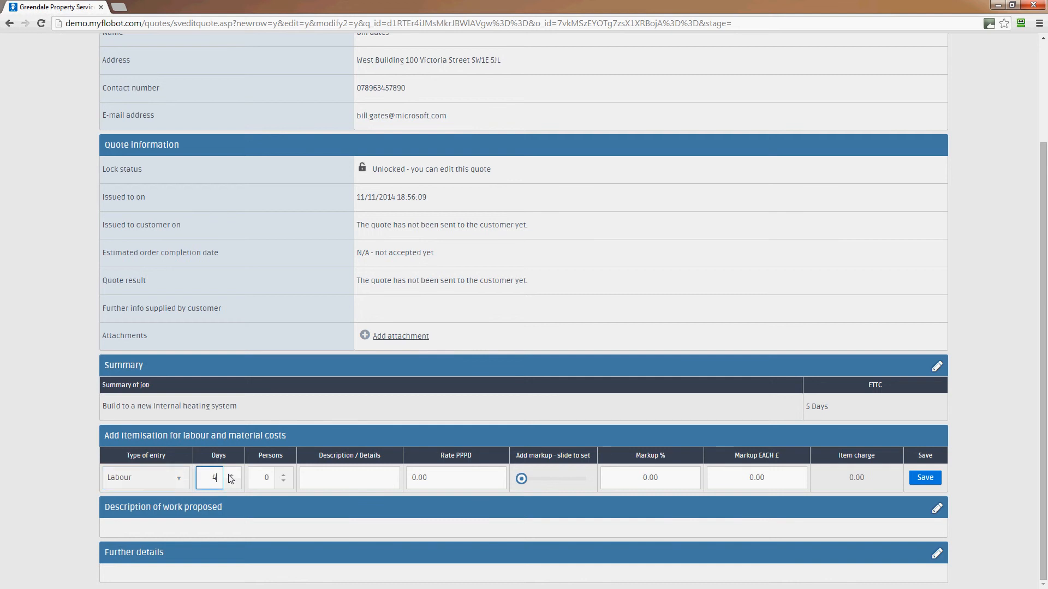
click(283, 474)
click(282, 474)
click(323, 484)
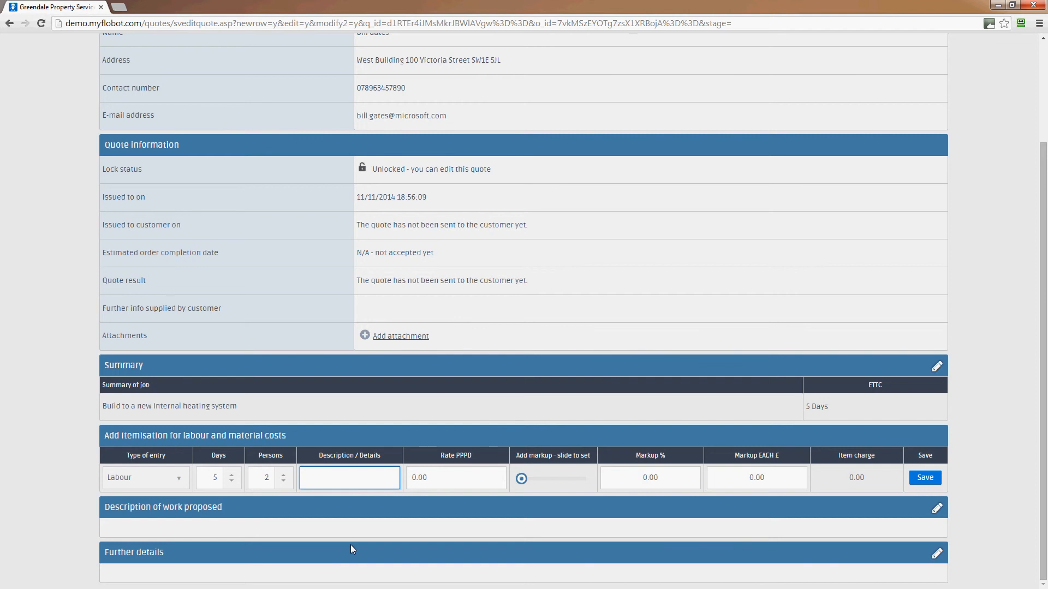
text(Gas engineers)
Step: Give the labour line a 150 rate per person per day and £100 markup each, then save it
click(470, 477)
drag(471, 477, 403, 484)
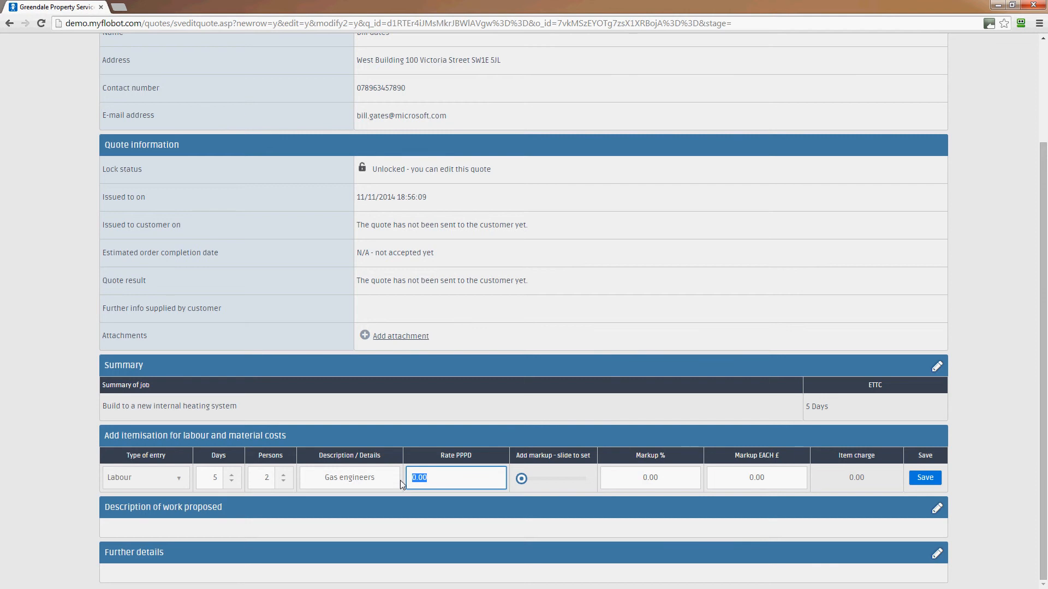
text(150)
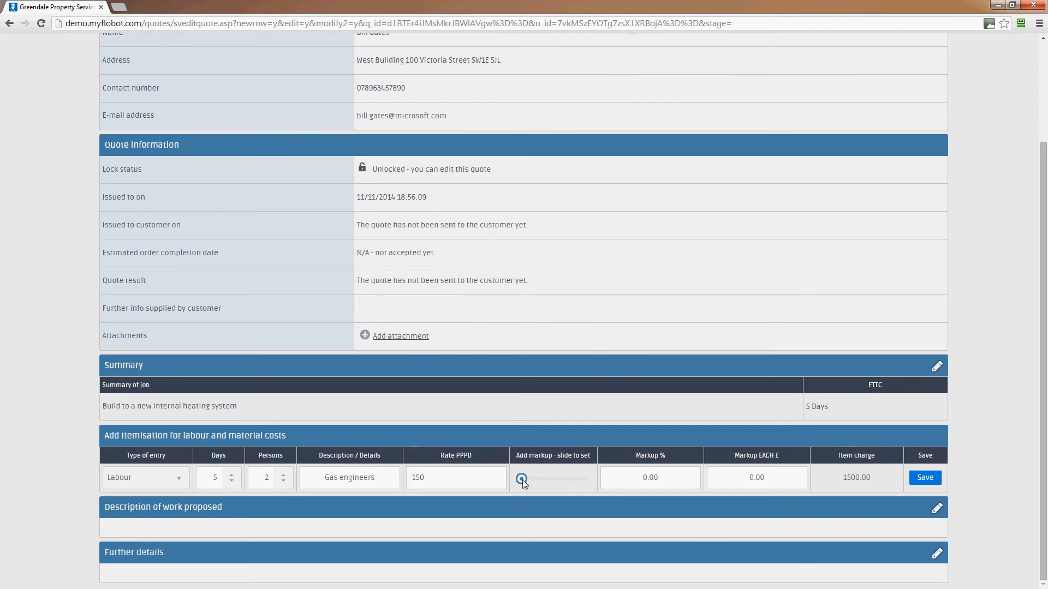
mouse_move(521, 478)
mouse_down()
mouse_move(562, 479)
mouse_move(521, 479)
mouse_up()
click(669, 480)
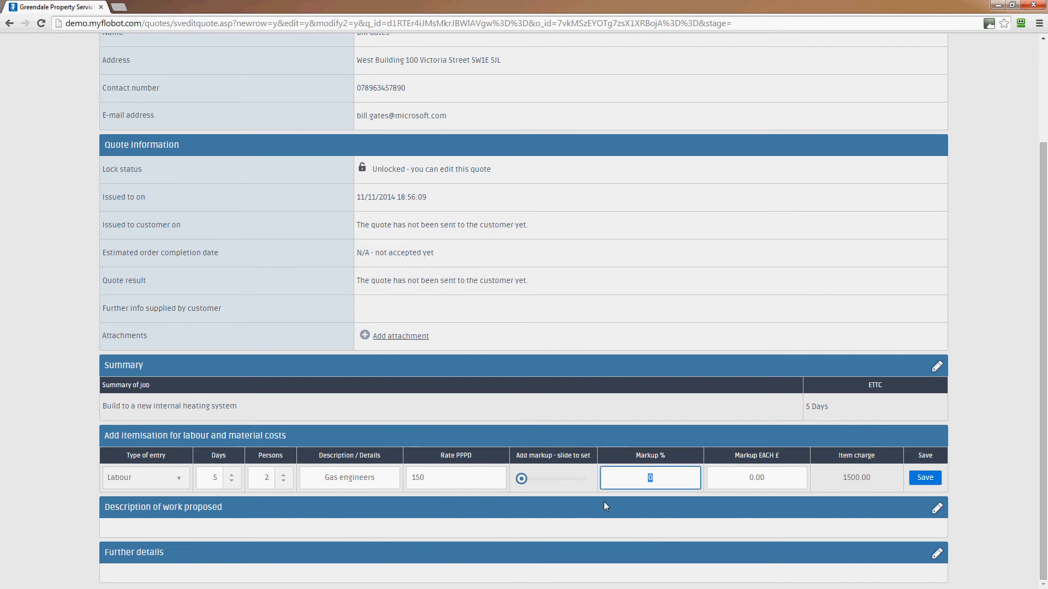
click(719, 478)
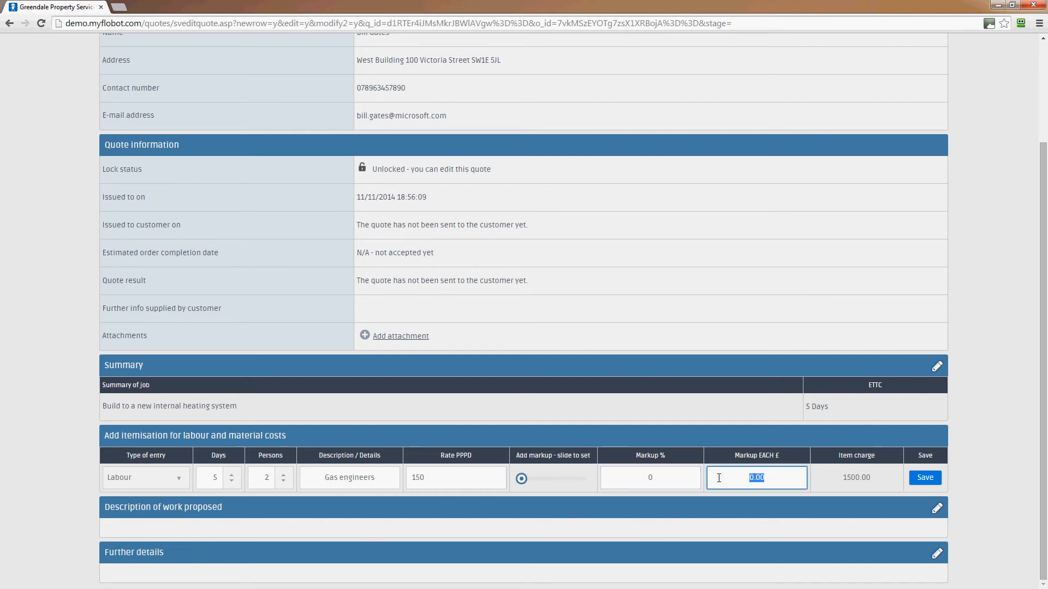
text(100)
click(930, 478)
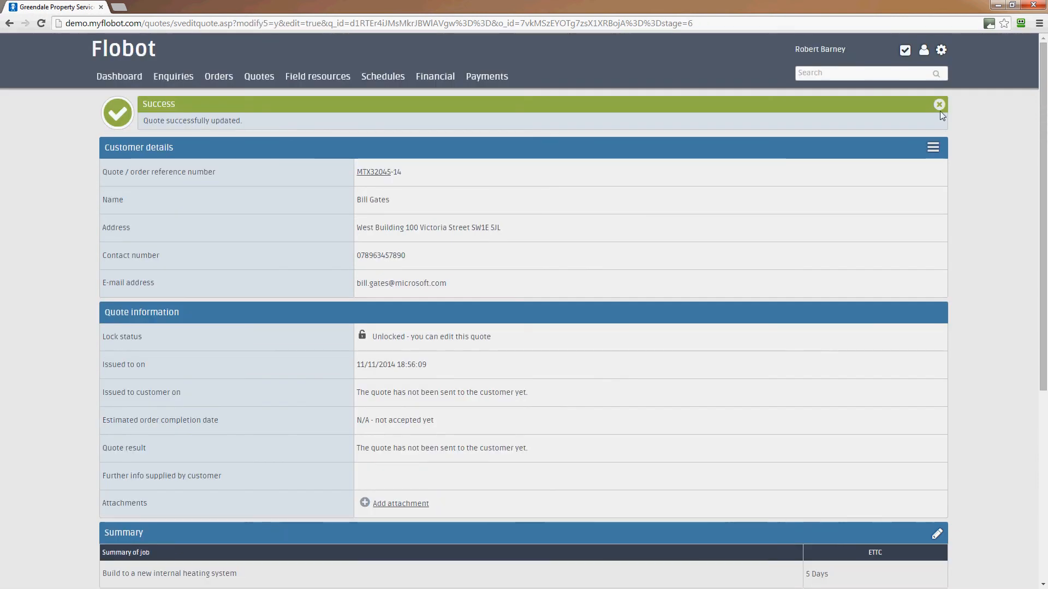
Step: Scroll to the Quote information table and open a blank form for a second cost line
scroll(940, 109, down, 6)
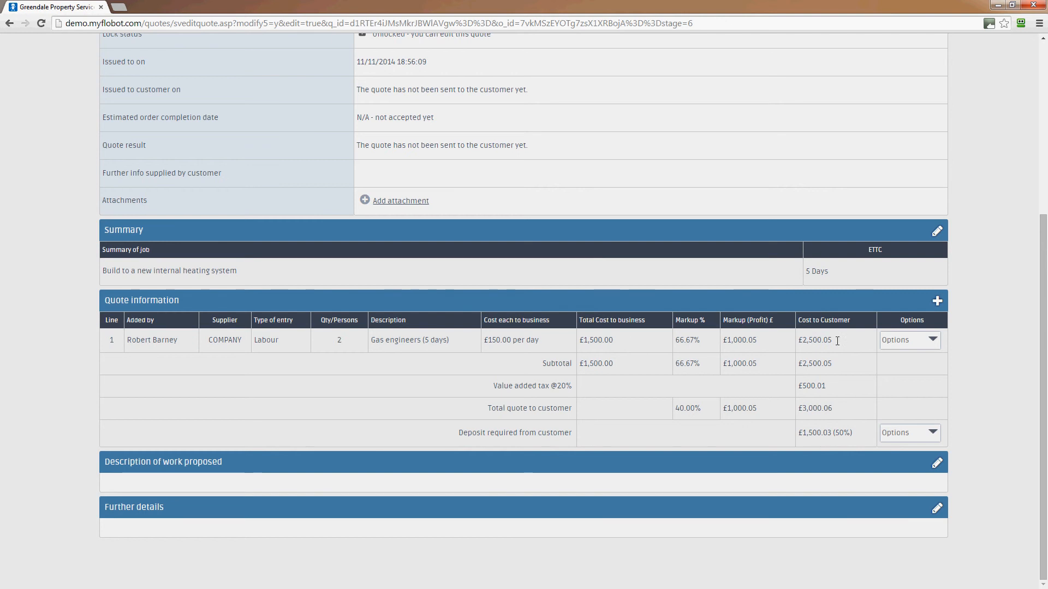
click(936, 303)
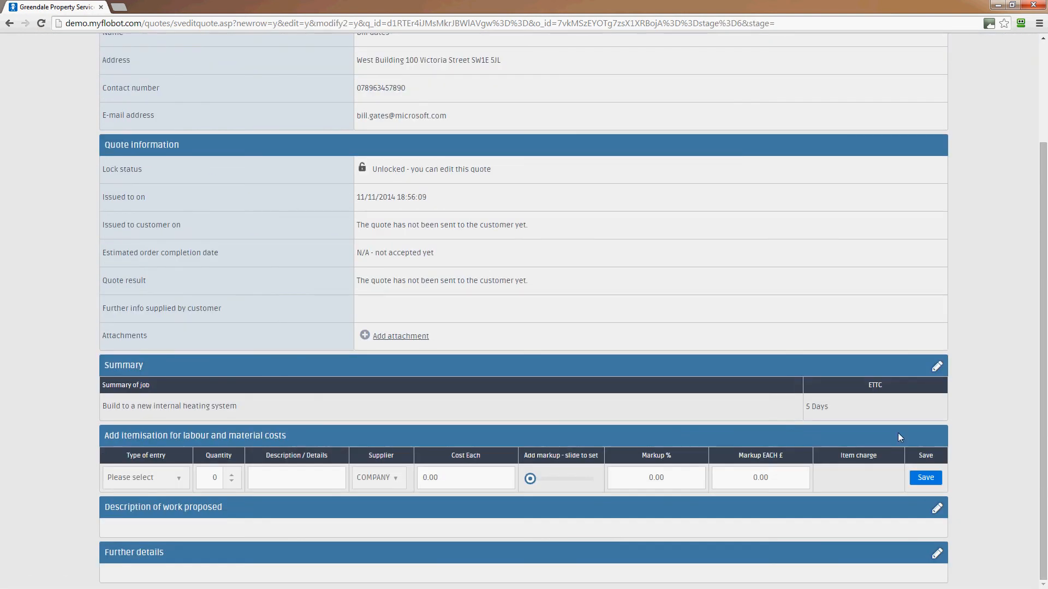
Step: Start a Materials line for 1 'Massive boiler' with COMPANY as supplier
click(172, 480)
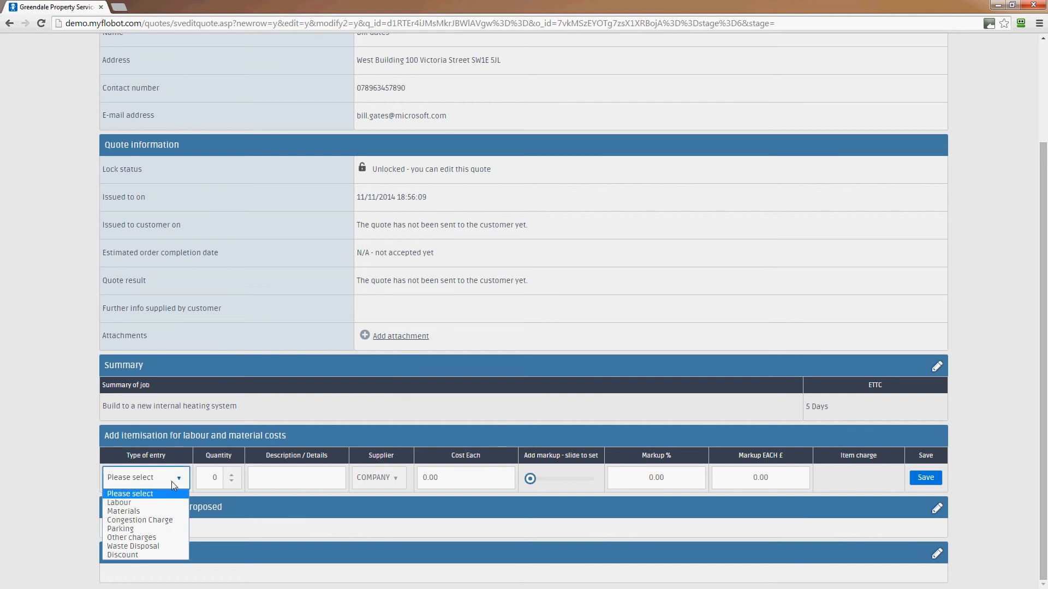
click(146, 512)
click(232, 475)
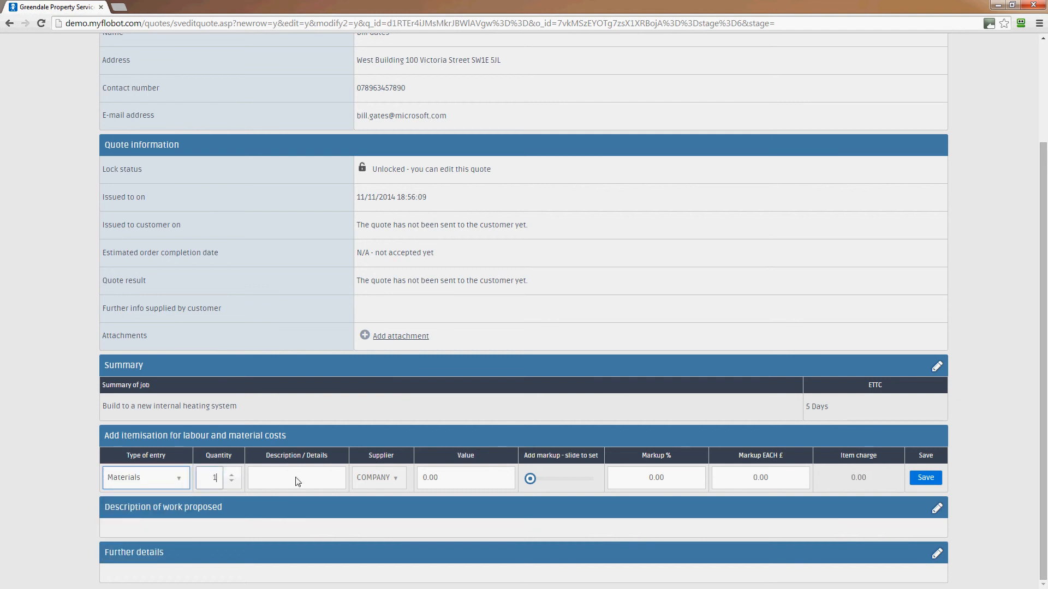
click(284, 479)
text(Mass)
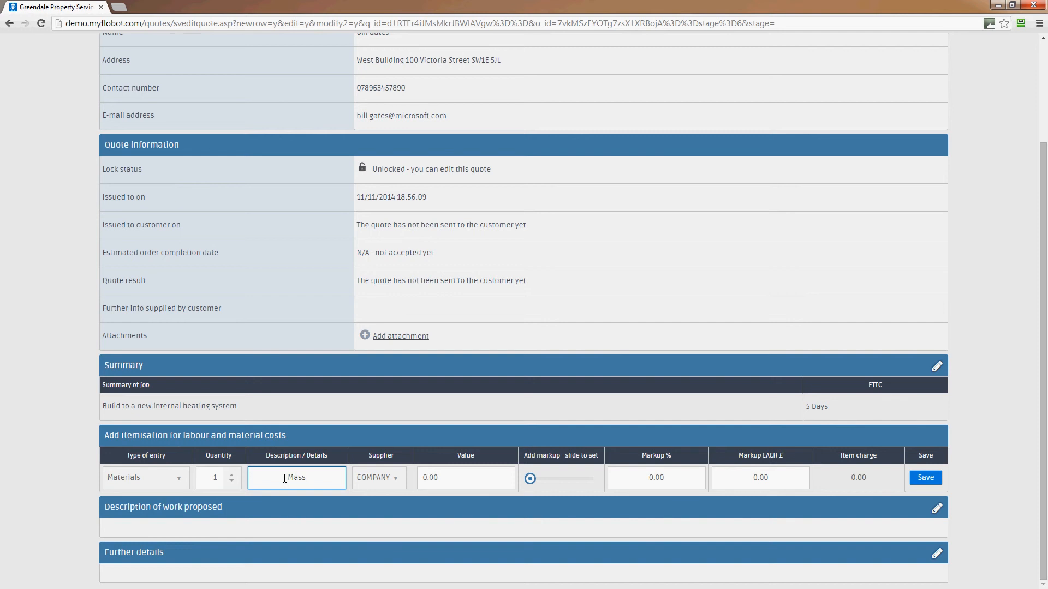
text(ive boiler)
click(401, 481)
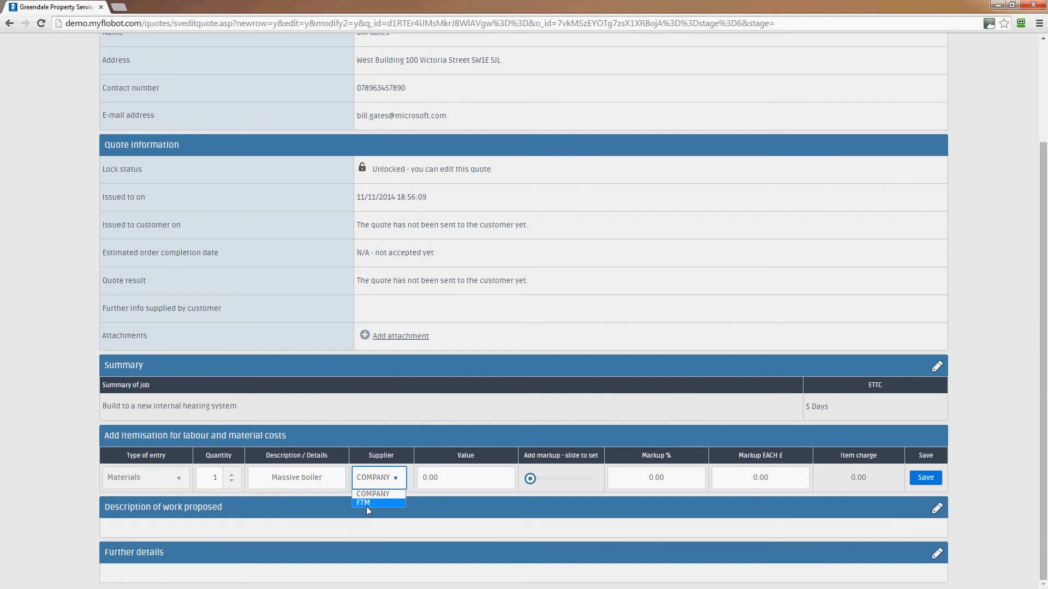
click(396, 483)
click(398, 480)
click(398, 480)
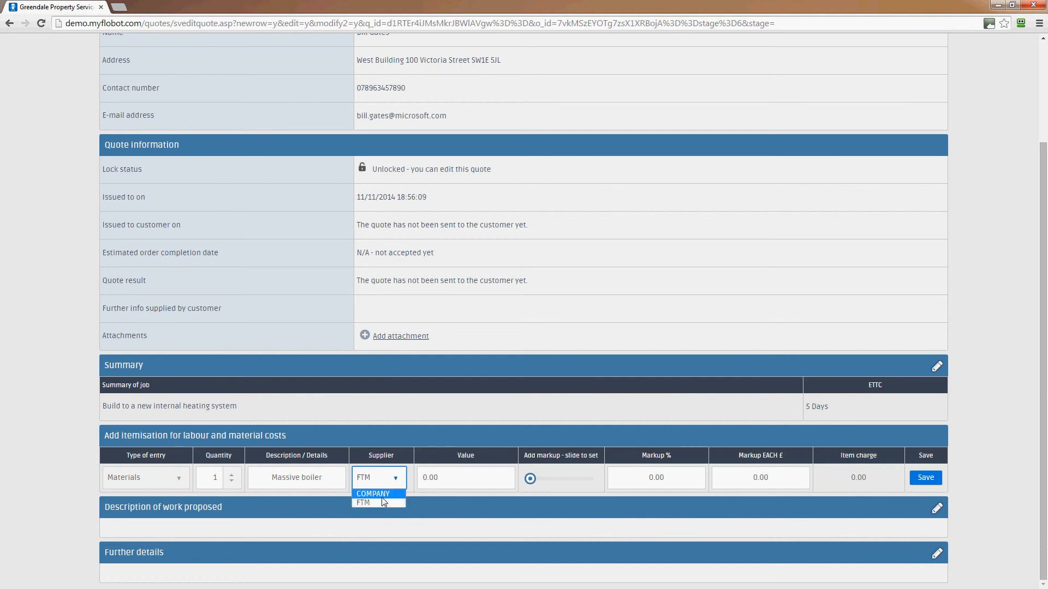
click(382, 495)
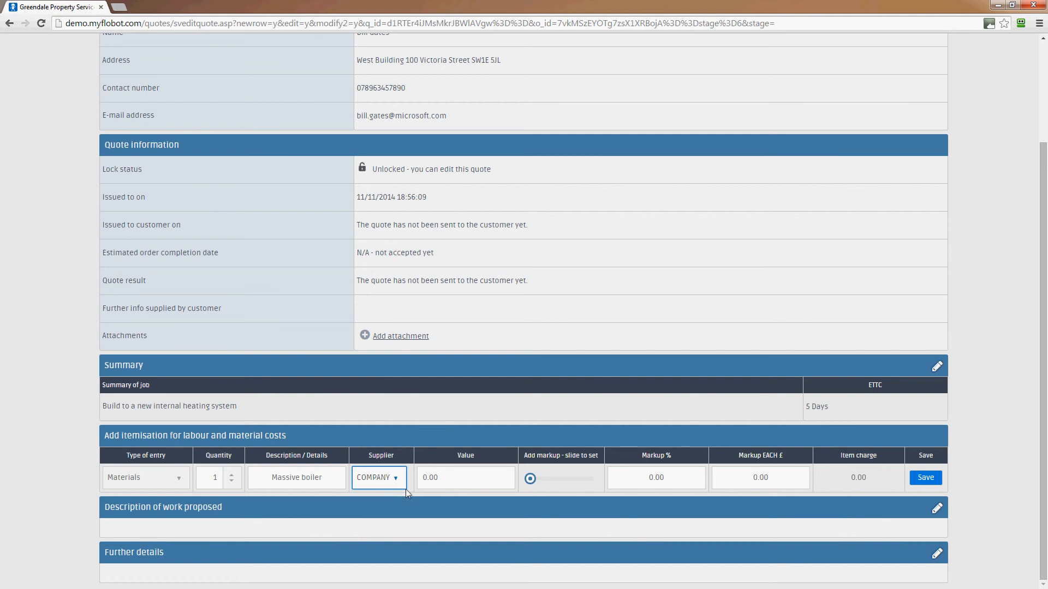
Step: Enter a 9000 value with a £5000 markup each and save the boiler line
key(Tab)
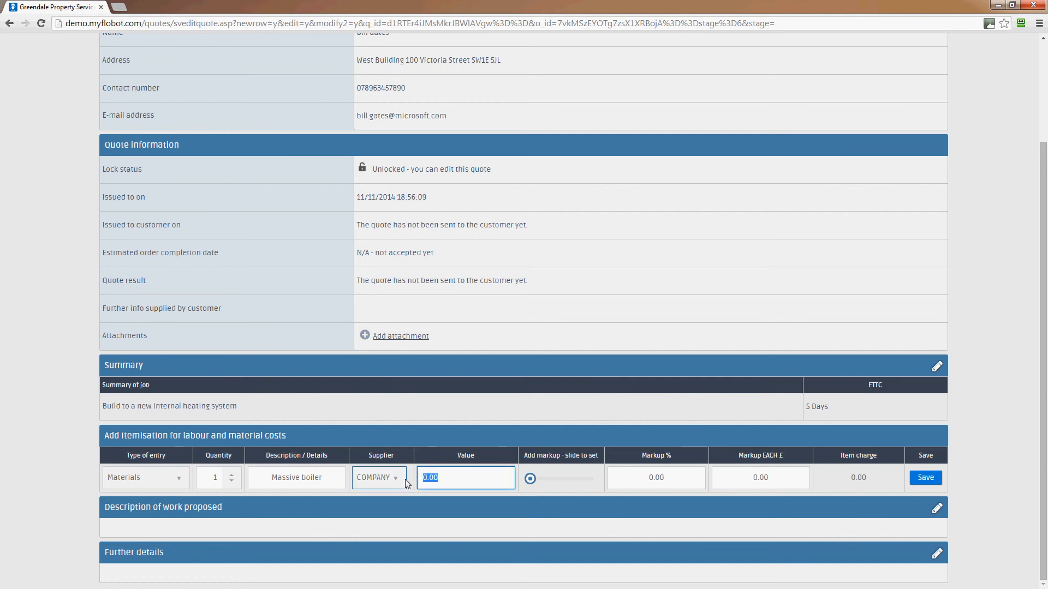
text(9000)
click(719, 480)
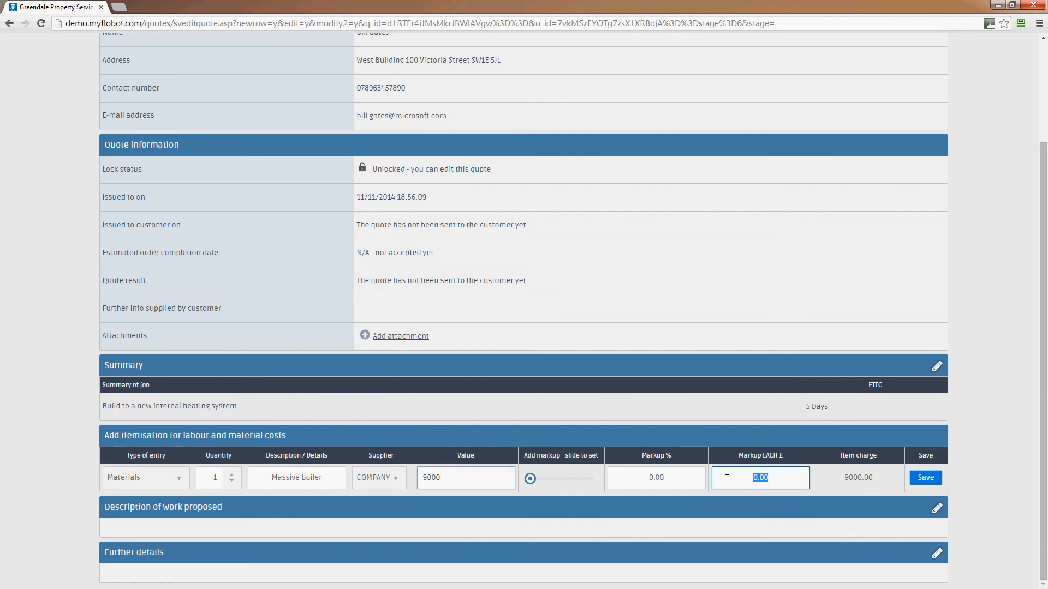
text(5000)
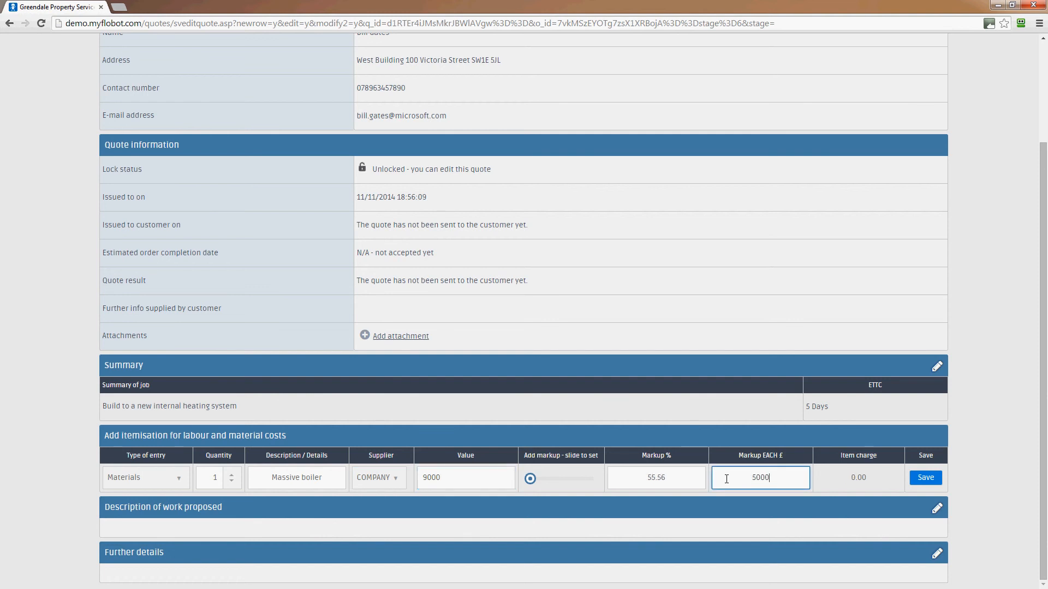
click(925, 478)
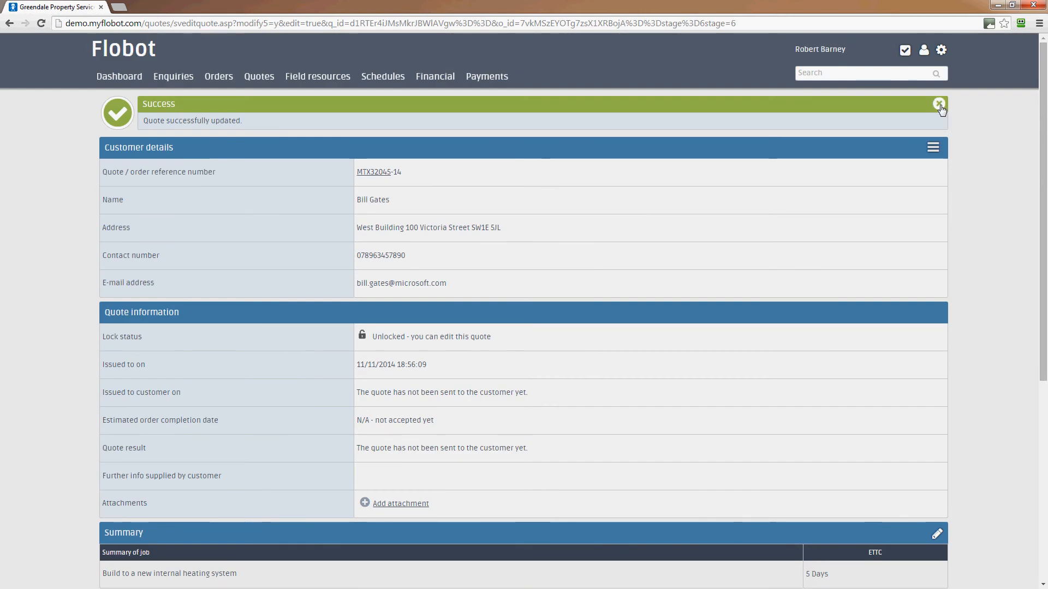
Step: Scroll to the quote totals and highlight the markup, £6,000.45 profit and £19,800.54 total quote
scroll(993, 276, down, 5)
scroll(995, 280, down, 2)
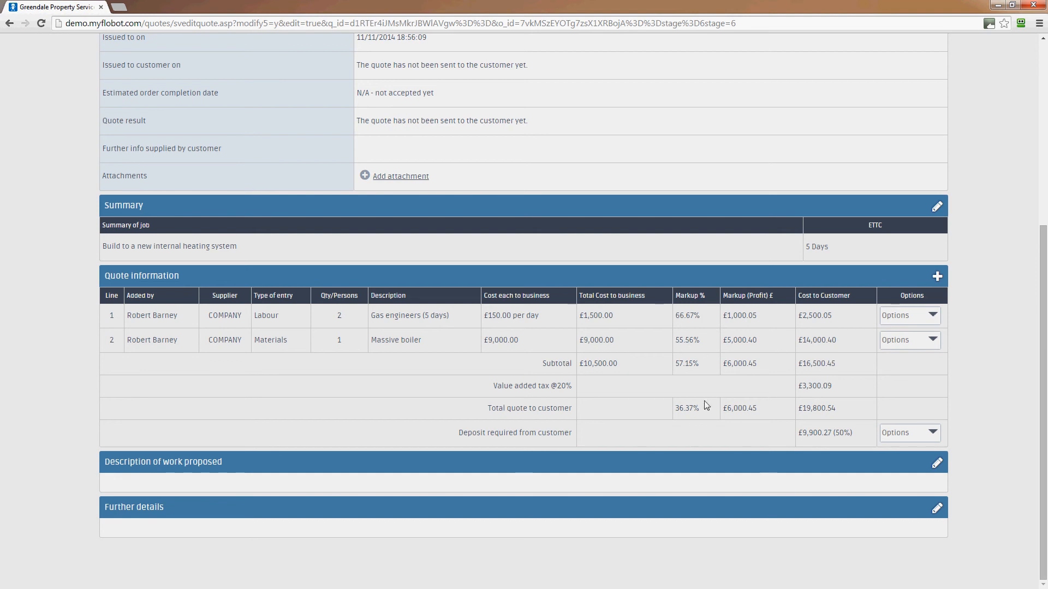
triple_click(692, 409)
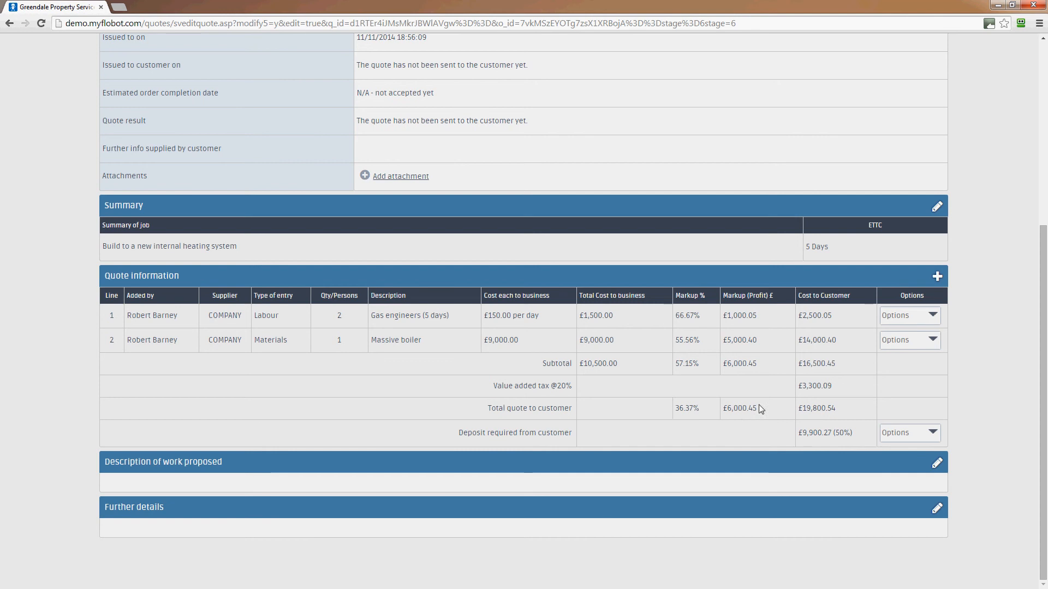
drag(759, 408, 724, 411)
drag(846, 409, 795, 405)
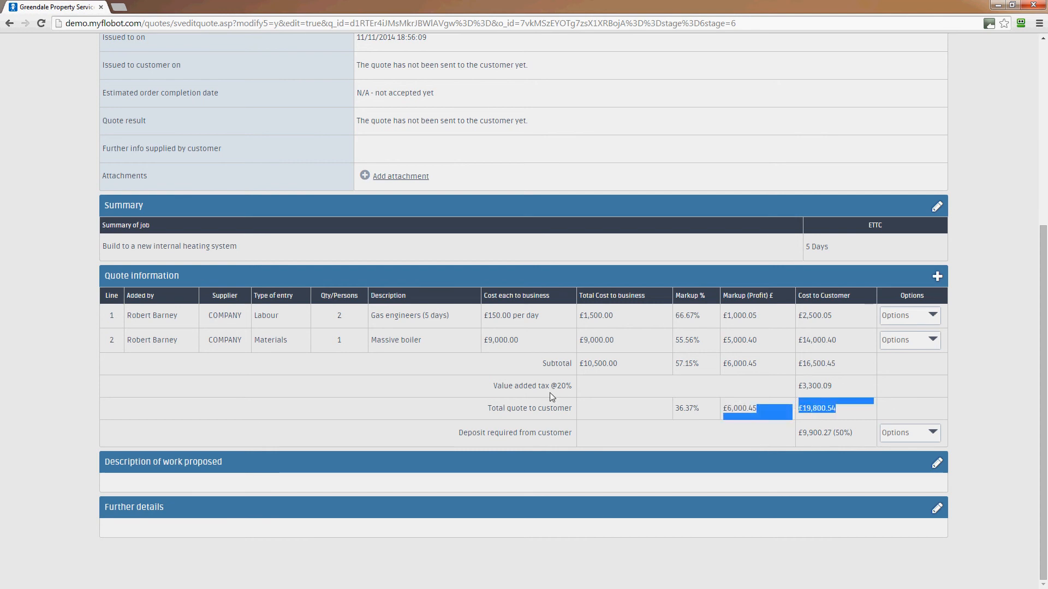
click(838, 391)
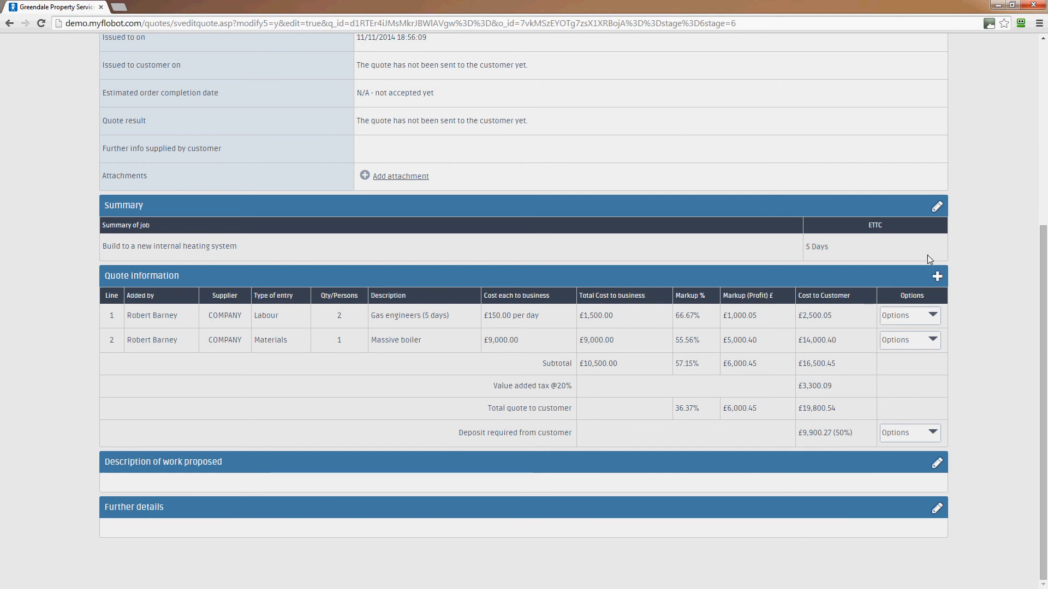
Step: Add a Waste Disposal line, quantity 1, described 'wate disposal of old boiler', supplier COMPANY
click(937, 277)
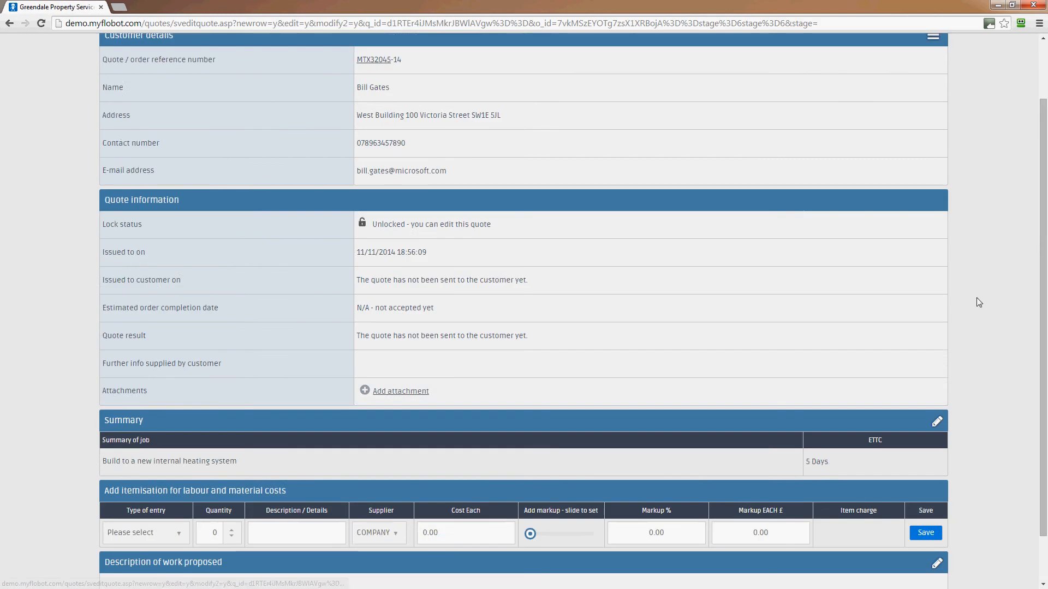
scroll(768, 490, down, 2)
click(166, 479)
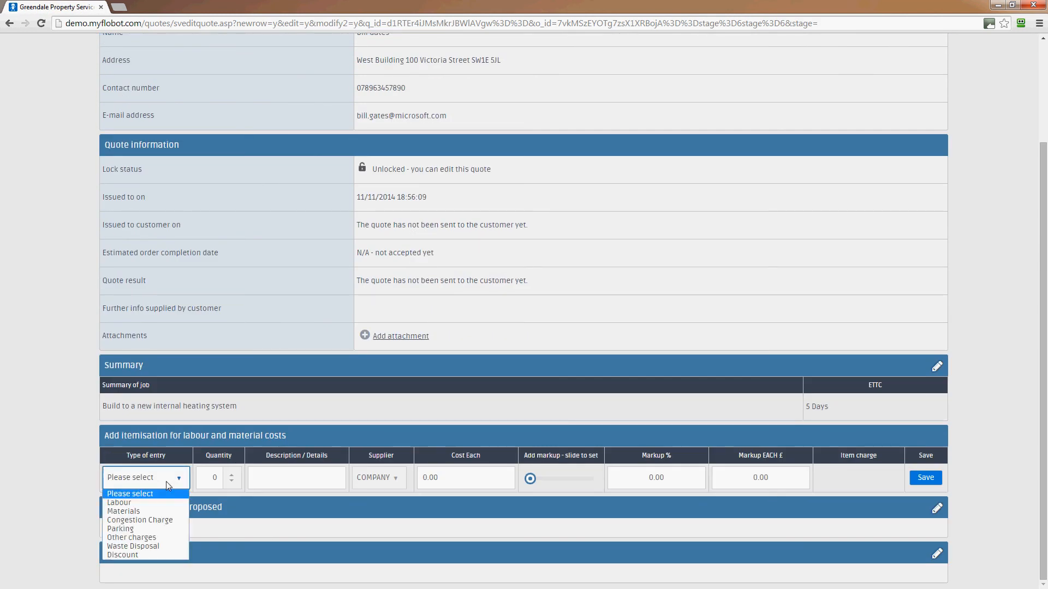
click(157, 547)
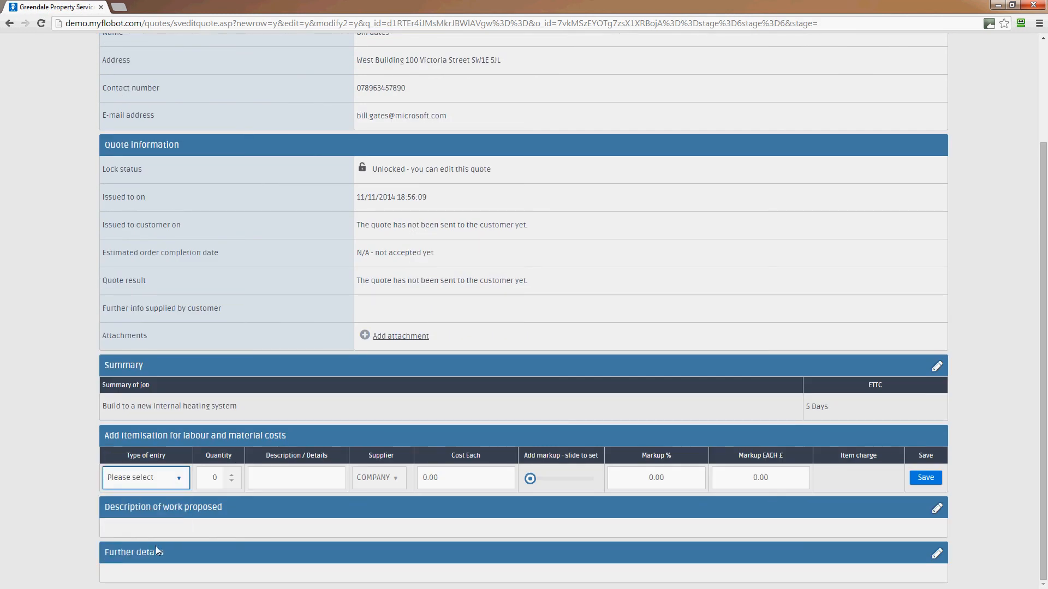
click(231, 474)
click(285, 480)
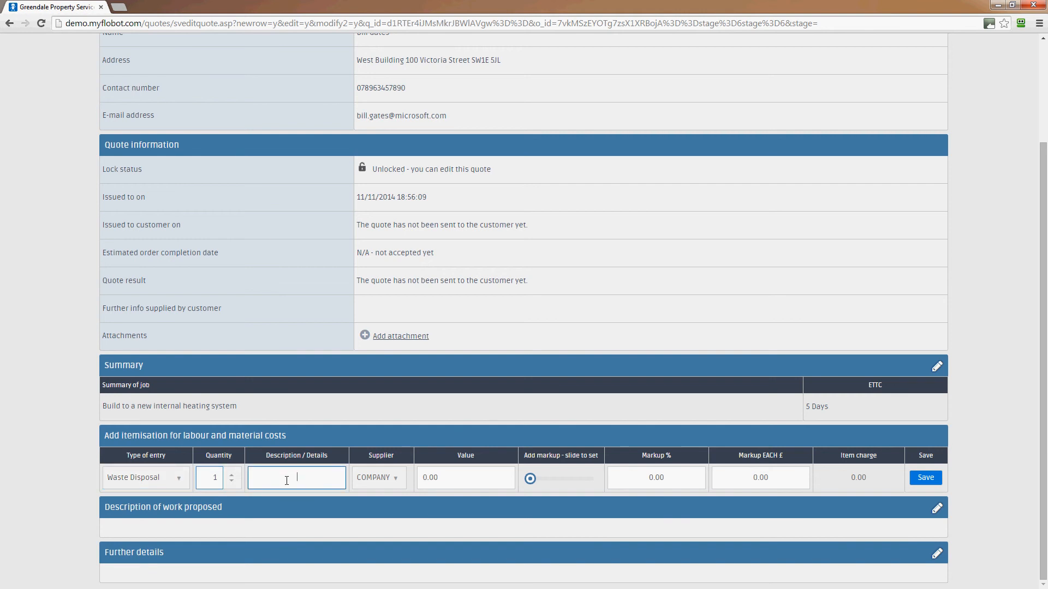
text(wate disposal of )
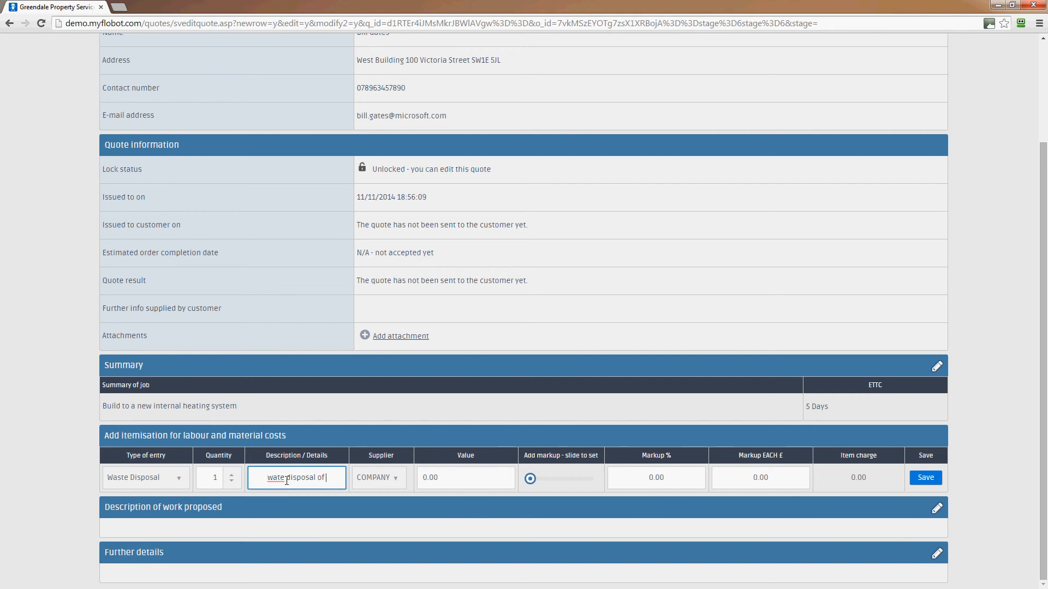
text(old boiler)
click(440, 482)
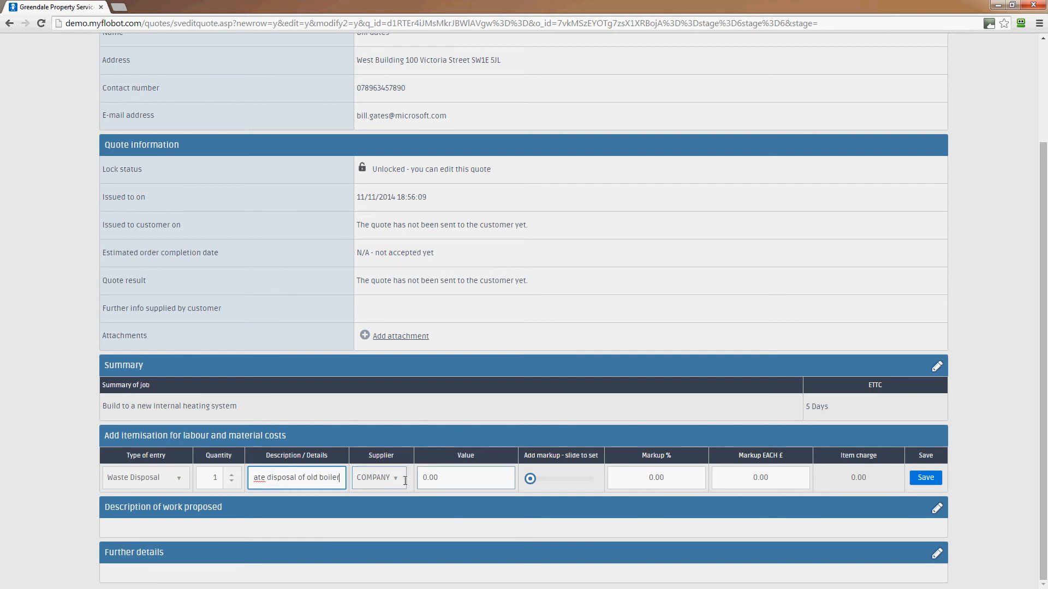
click(399, 479)
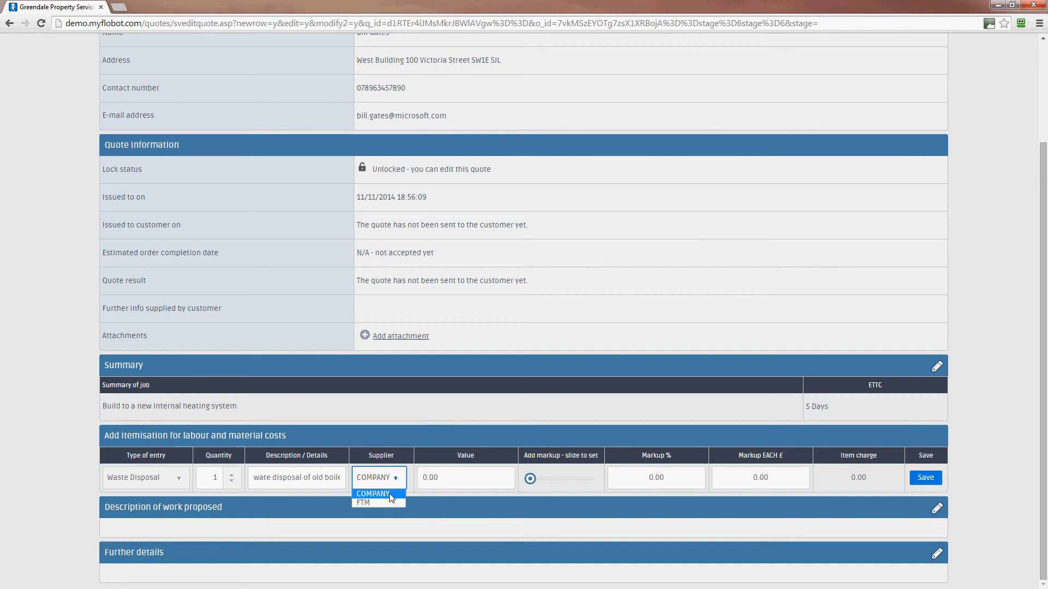
click(389, 498)
Step: Set the waste line's value to 500 with a £500 markup each and save it
key(Tab)
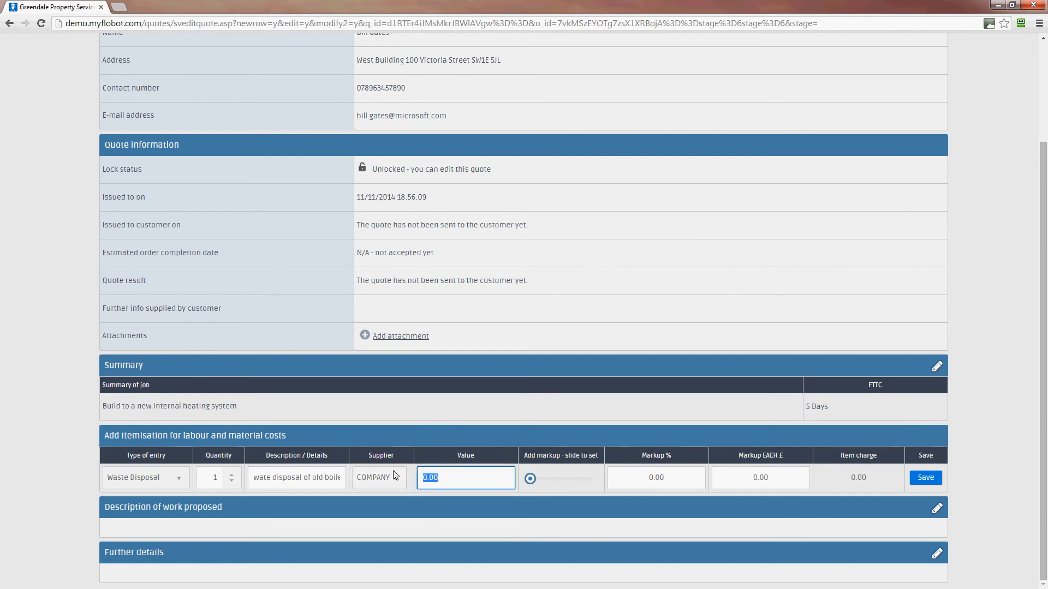
text(500)
click(730, 481)
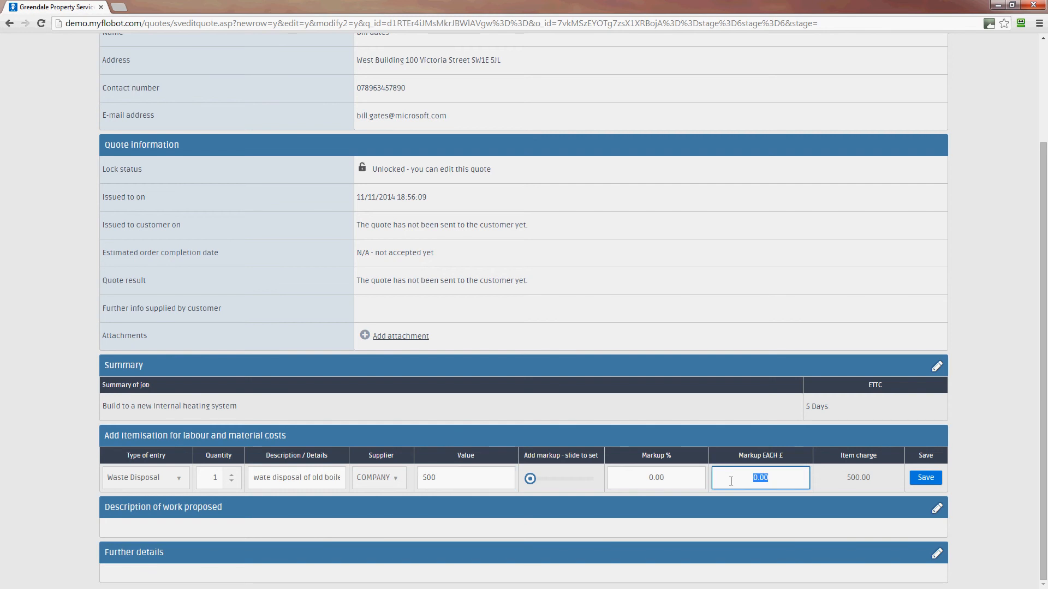
text(500)
click(923, 484)
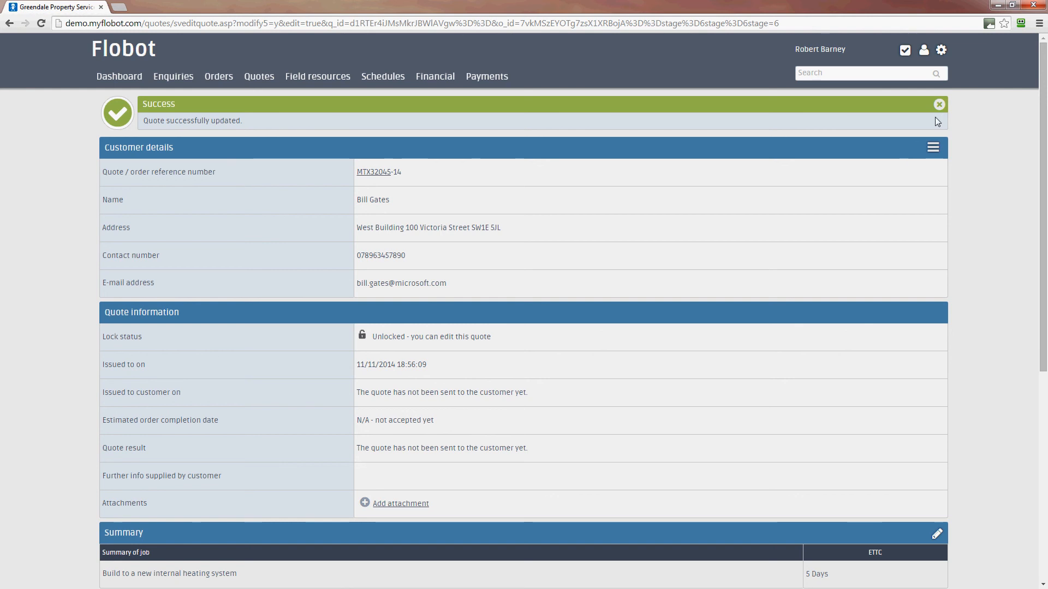
Step: Scroll down to the quote's Description of work proposed header and open it for editing
scroll(950, 199, down, 6)
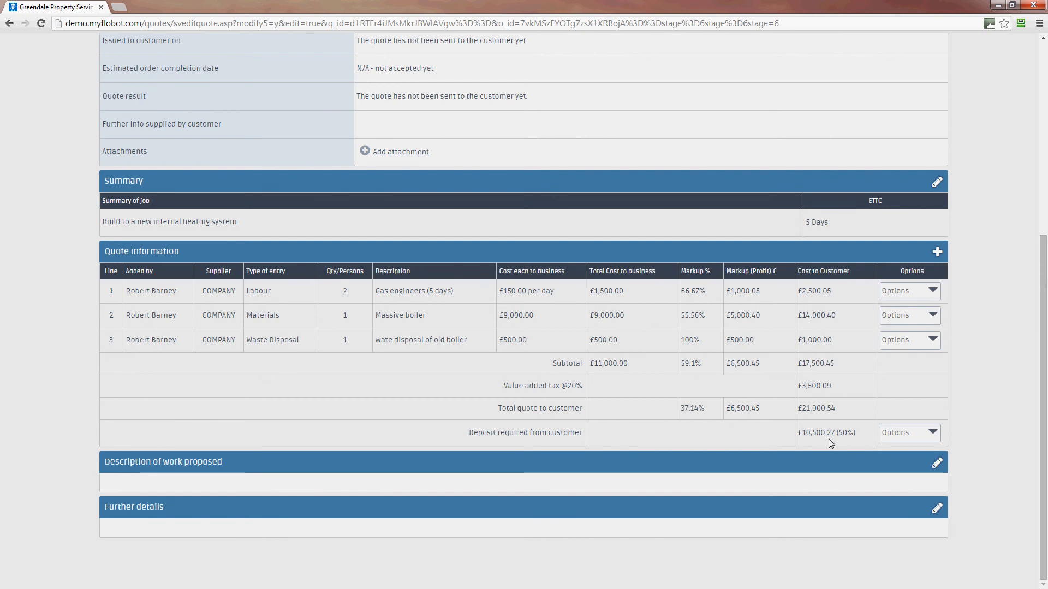
click(936, 465)
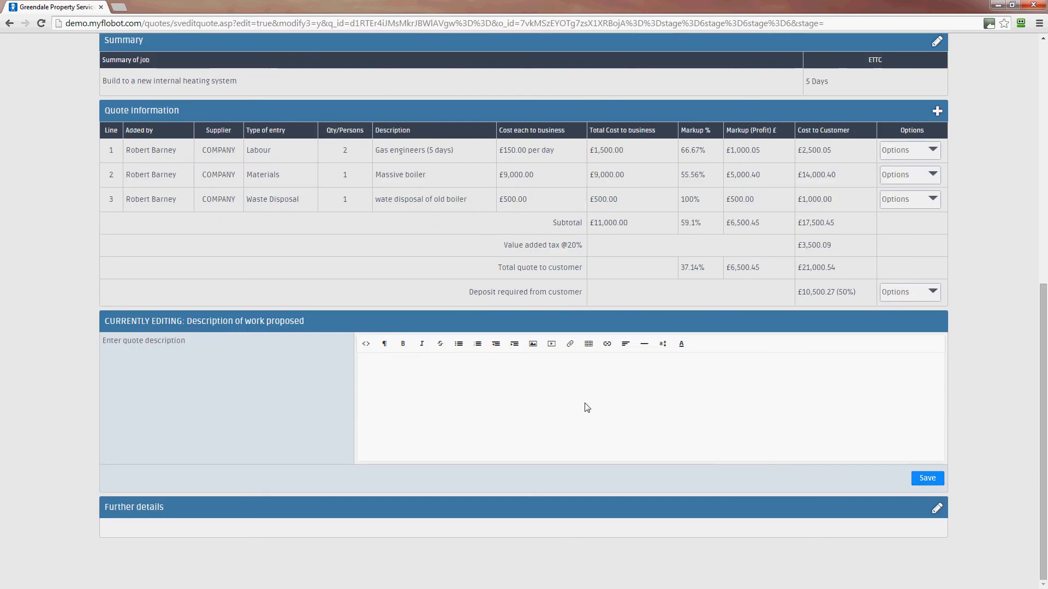
Step: Enter the work description 'To build a new boiler system.'
click(585, 403)
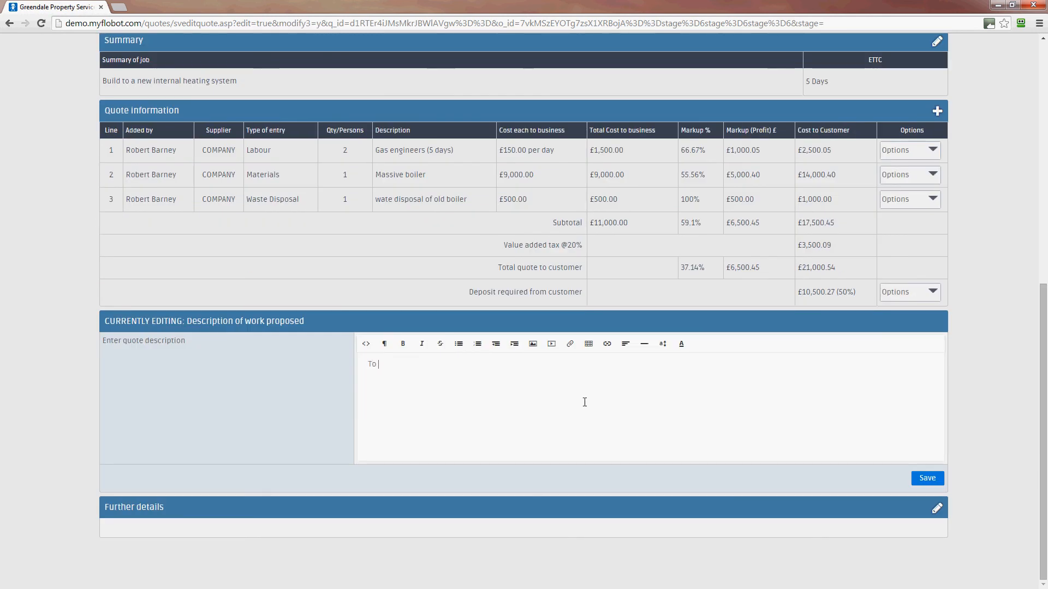
text(To bi)
key(BackSpace)
text(uild)
key(BackSpace)
key(BackSpace)
text(ild a new boiler system.)
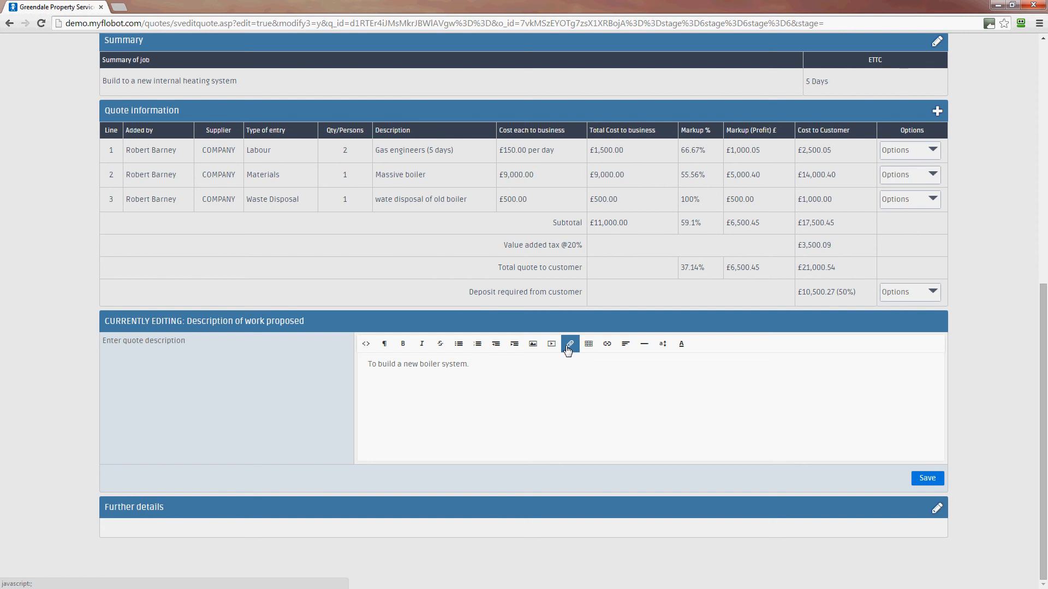
Step: Save the description and open the Further details section for editing
click(925, 477)
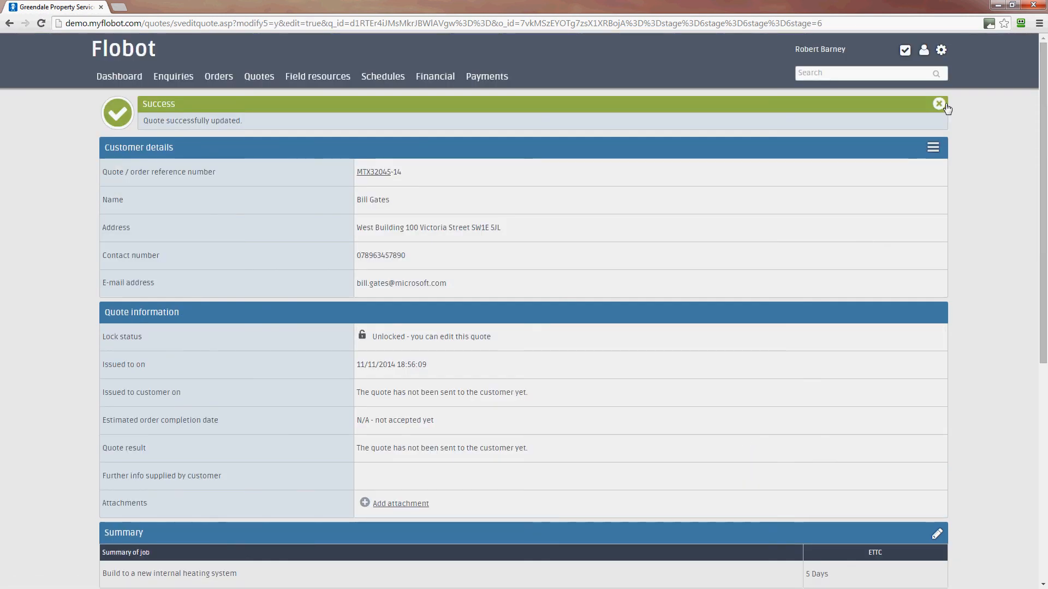
scroll(1003, 199, down, 7)
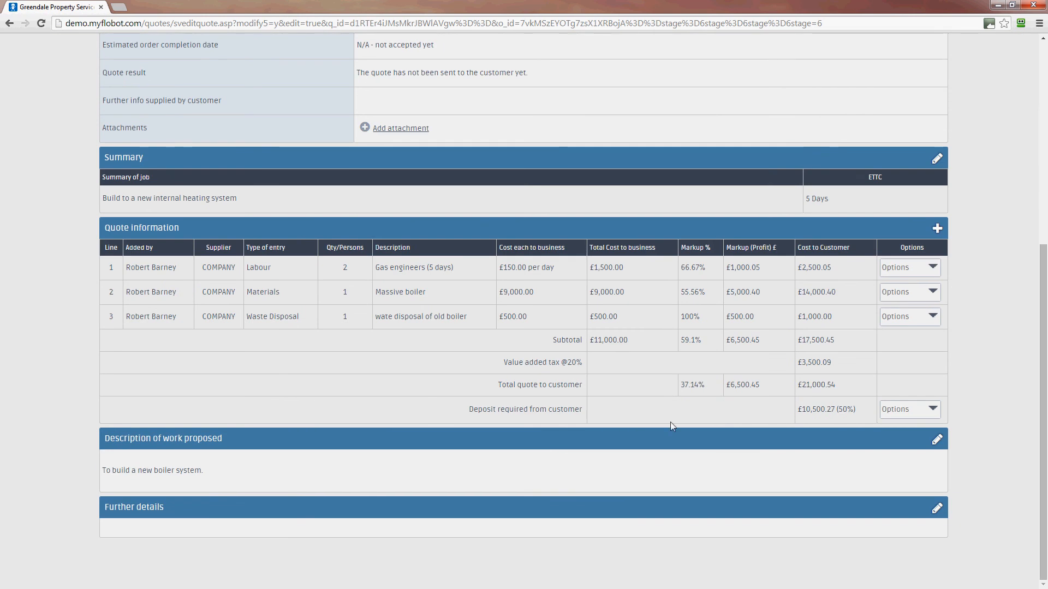
click(940, 509)
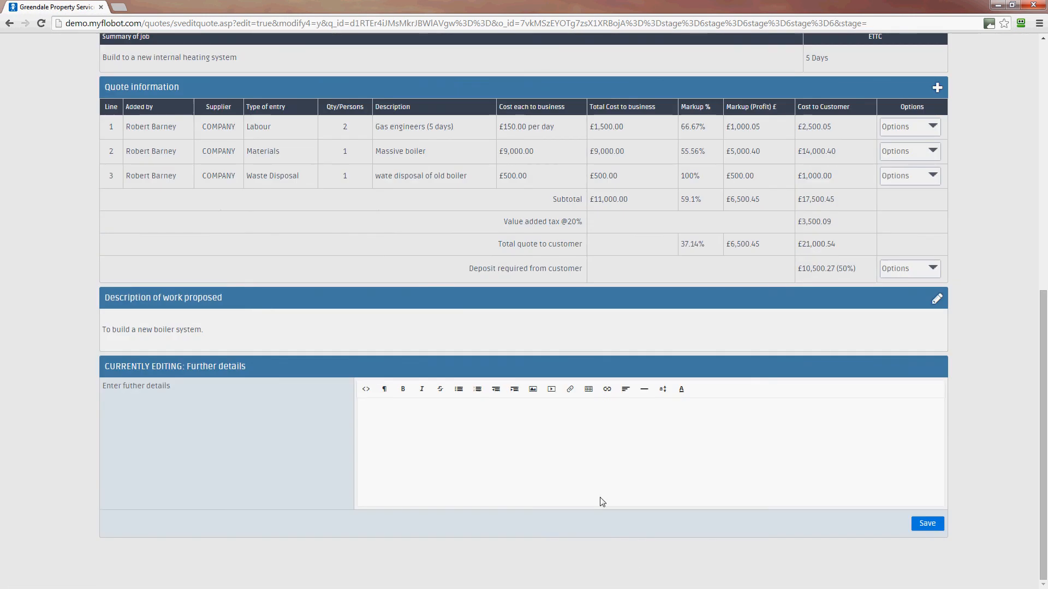
Step: Save Further details reading 'I can install this new systemn for you on Tuesday if you let me knoe bu Monda'
click(588, 468)
text(I can insta;)
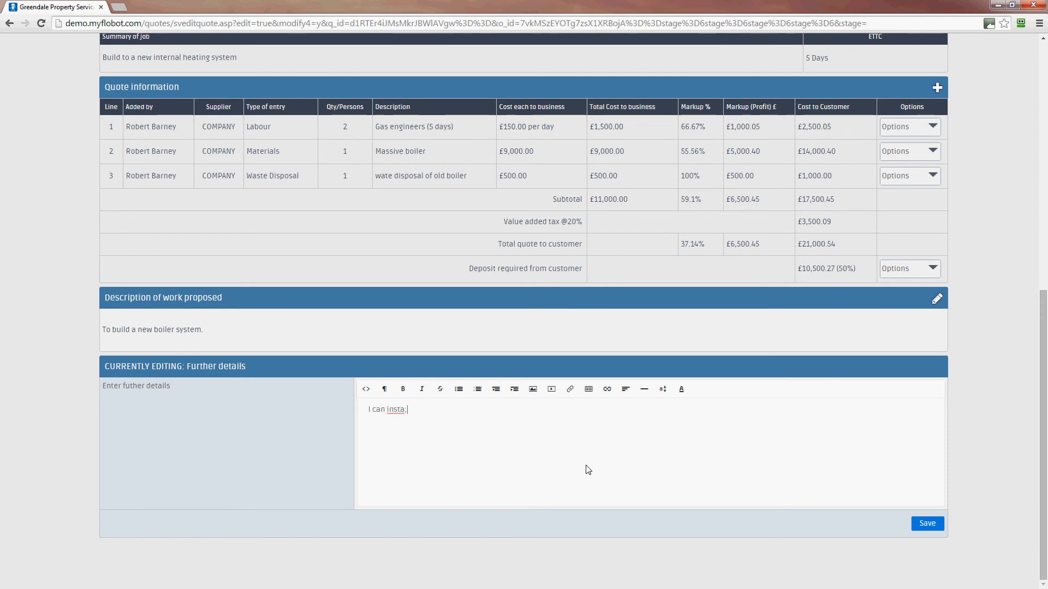
key(BackSpace)
text(ll this n)
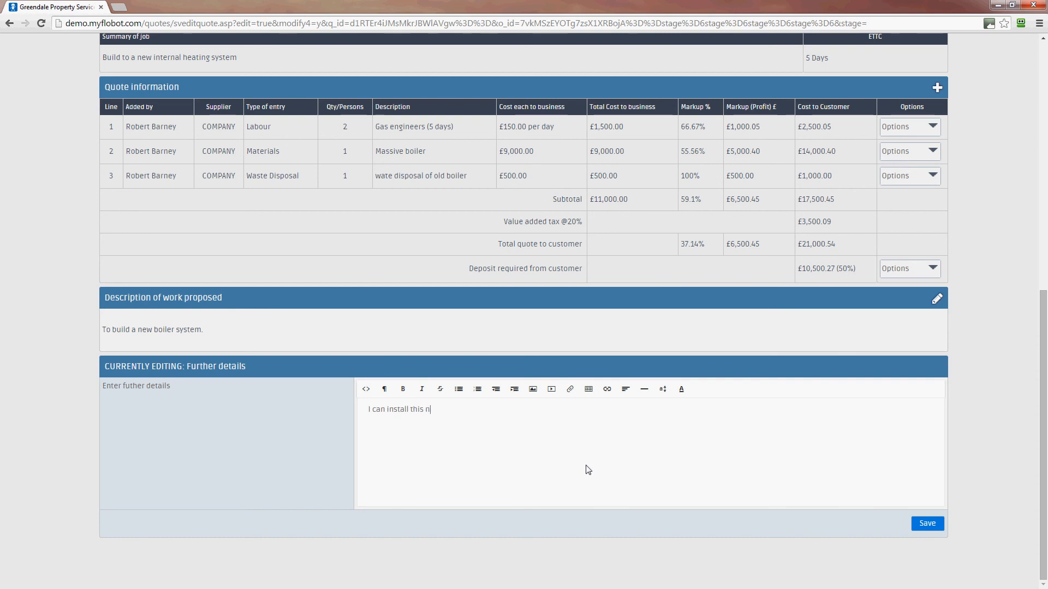
key(BackSpace)
text(new systemn for you on Tuesday if you let me kn)
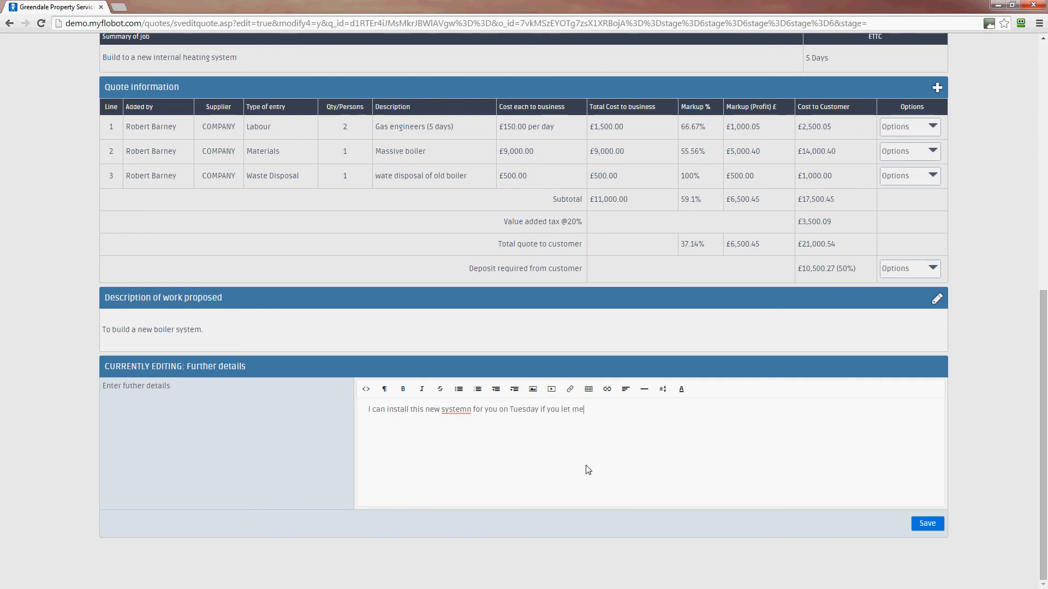
text(oe bu Monday)
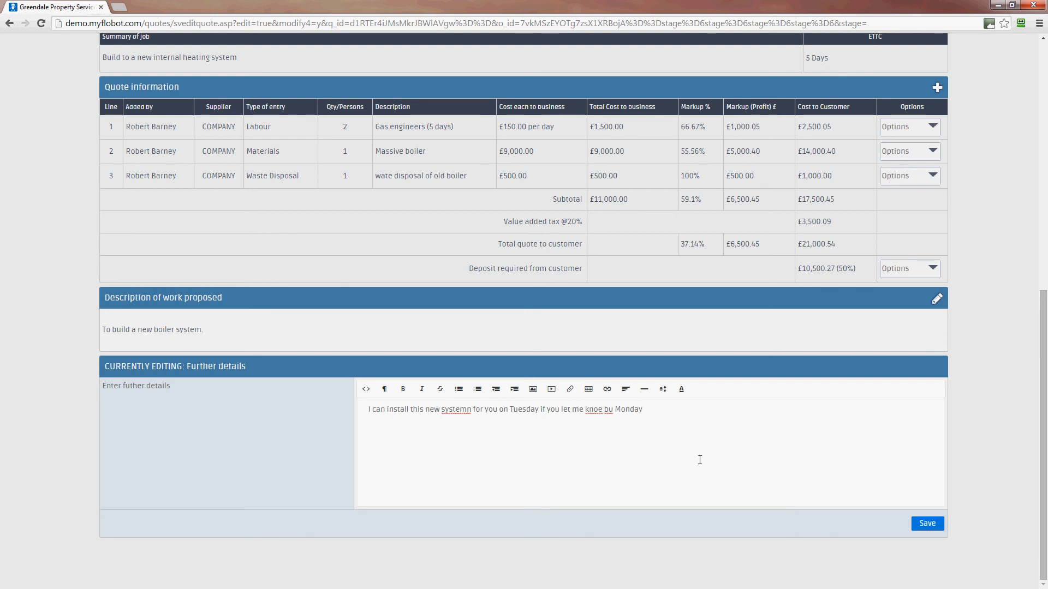
click(928, 524)
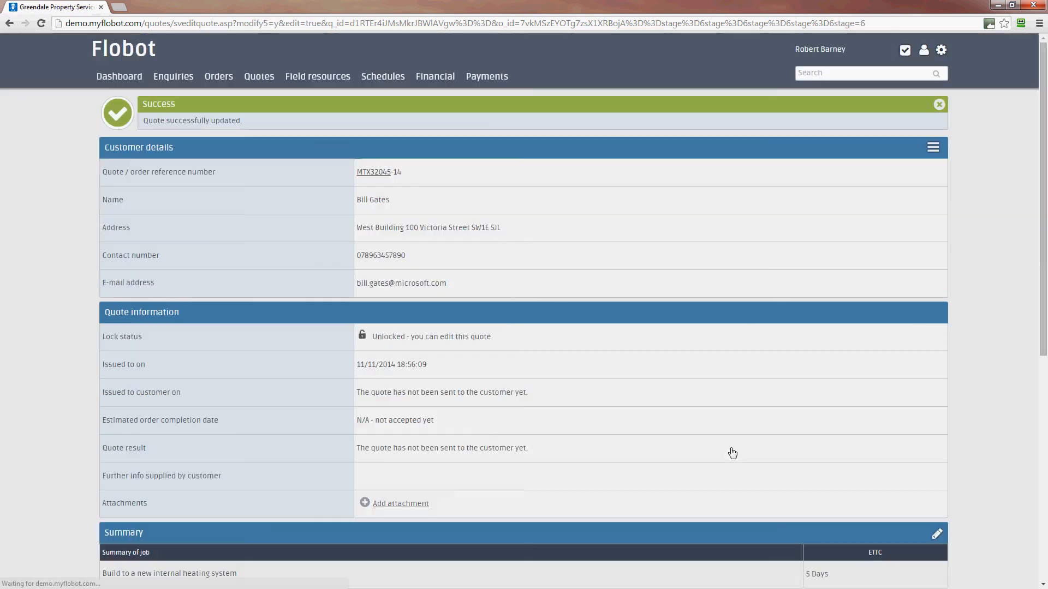
scroll(732, 453, down, 3)
scroll(852, 299, up, 3)
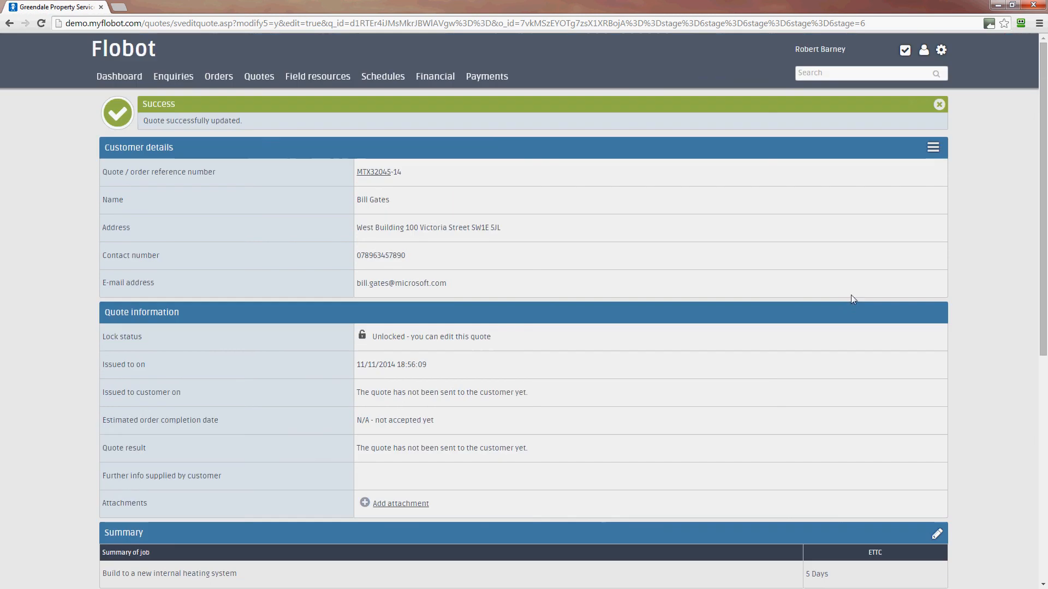
scroll(853, 299, down, 7)
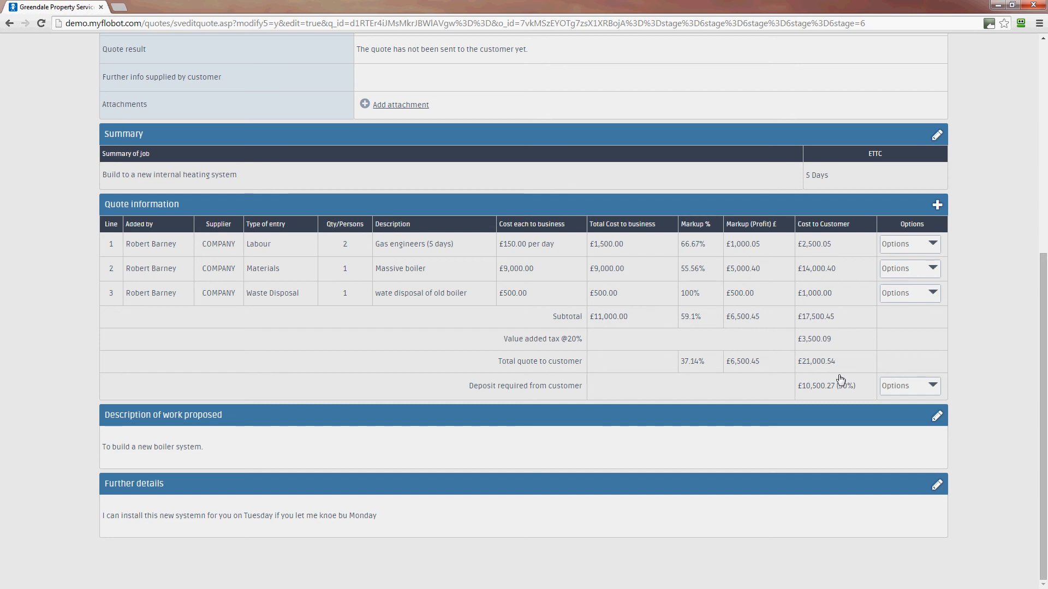
scroll(997, 375, up, 6)
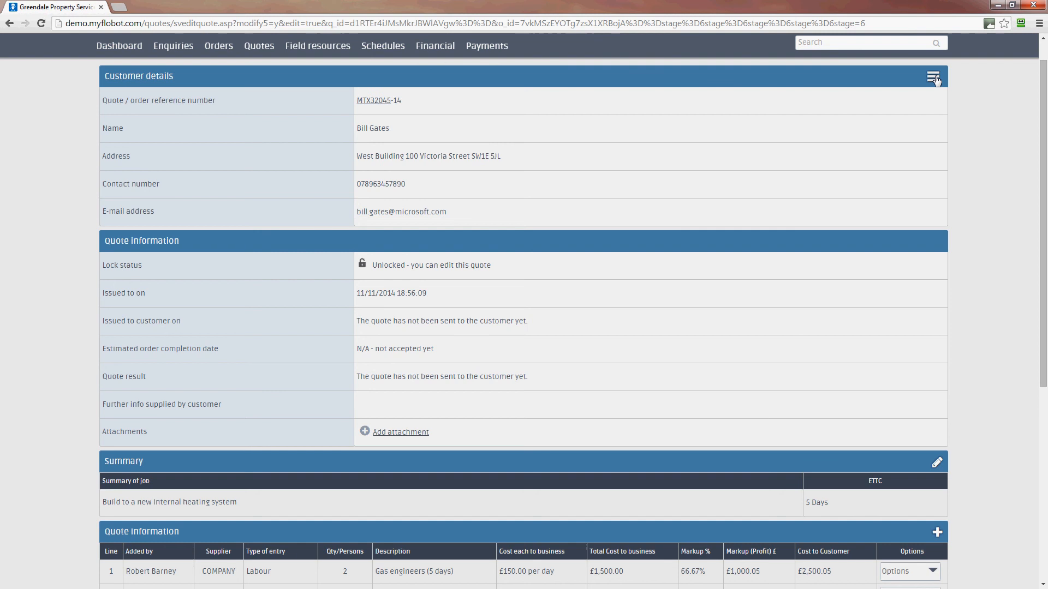
Step: Preview the quote as the customer sees it, checking the three cost lines, £21,000.54 total and £10,500.27 deposit
click(935, 79)
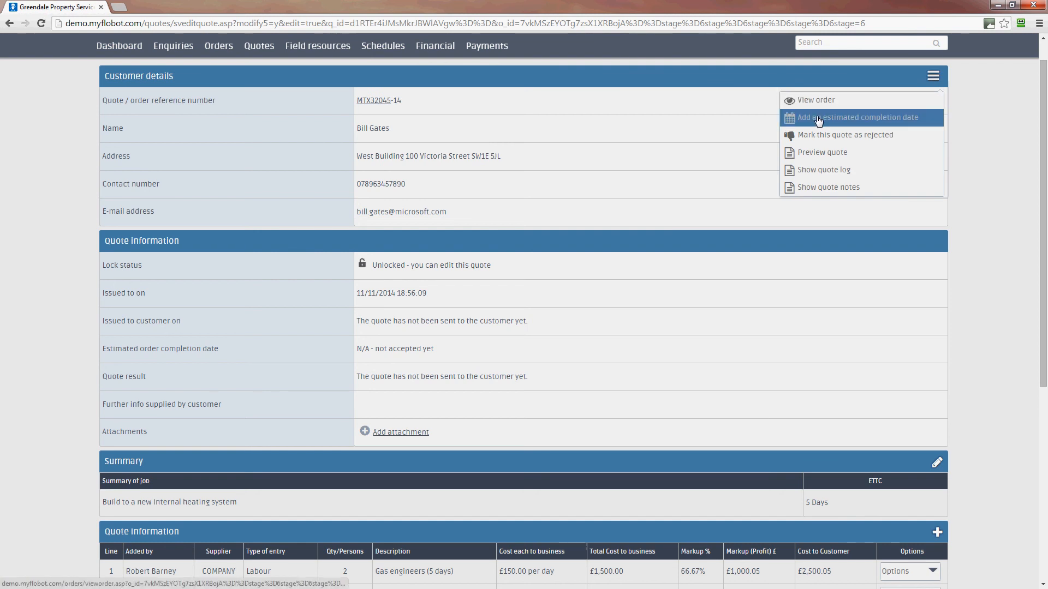
click(820, 155)
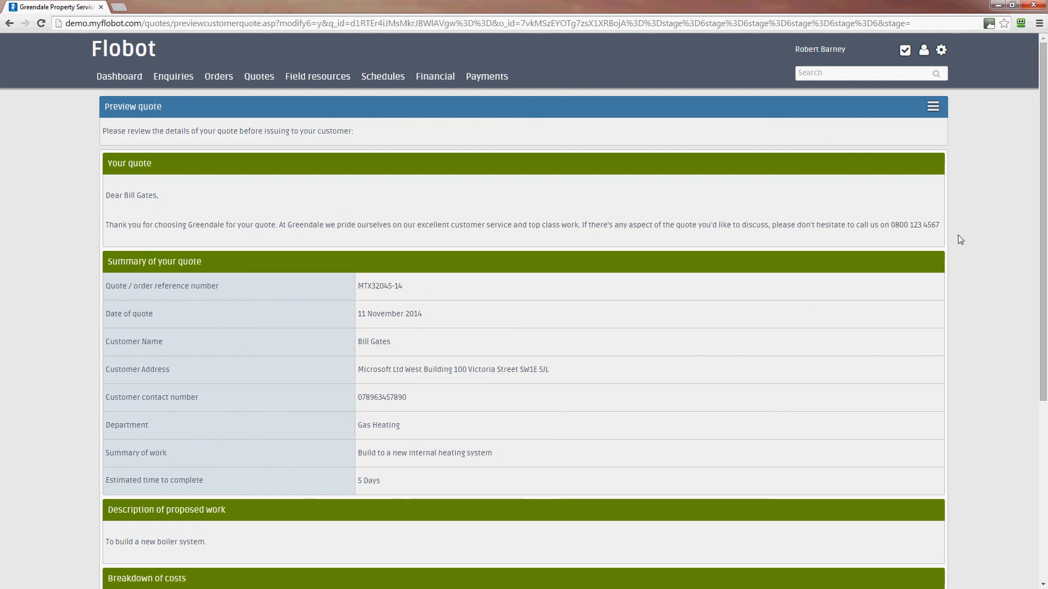
scroll(1042, 311, down, 1)
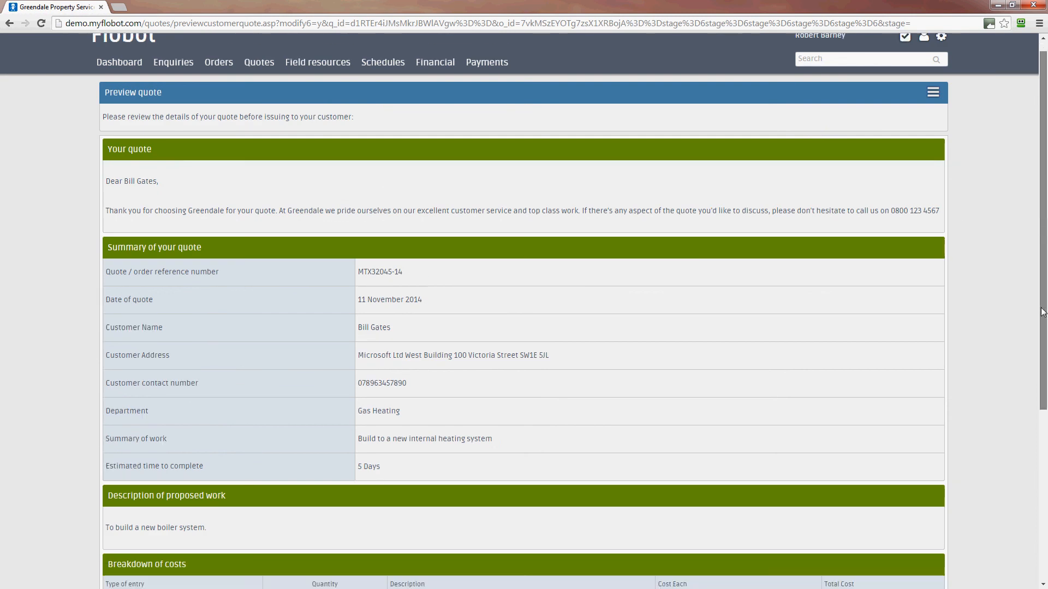
scroll(1042, 312, down, 5)
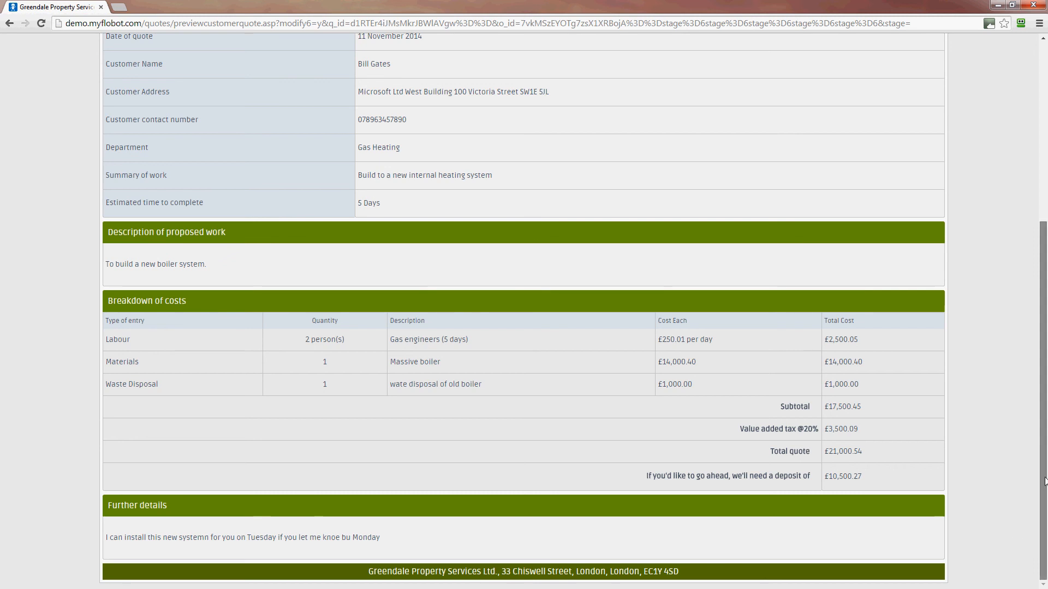
drag(1044, 514, 1043, 269)
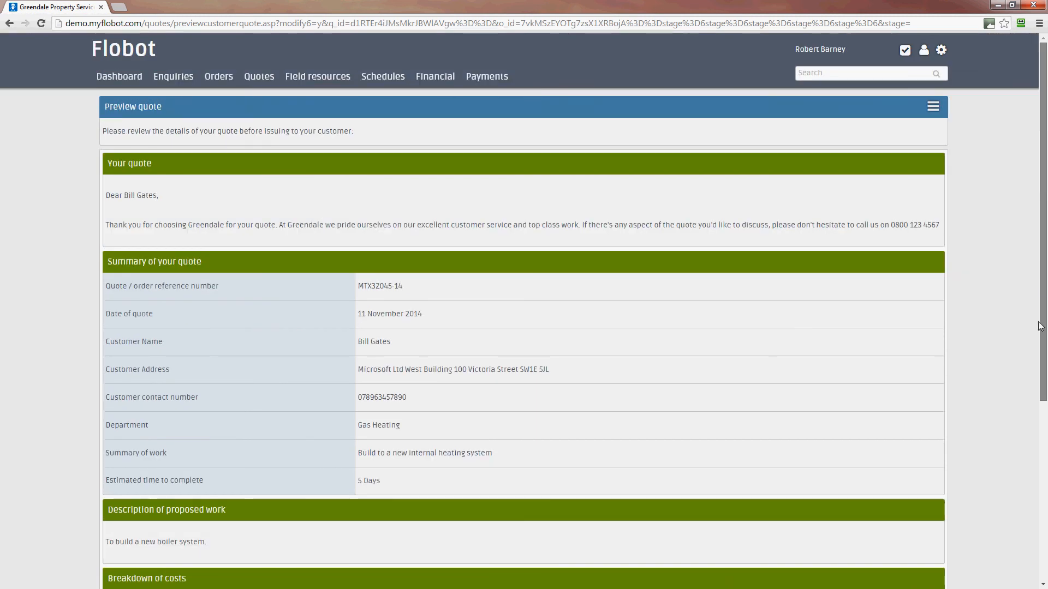
scroll(1044, 491, down, 3)
scroll(1044, 491, down, 3)
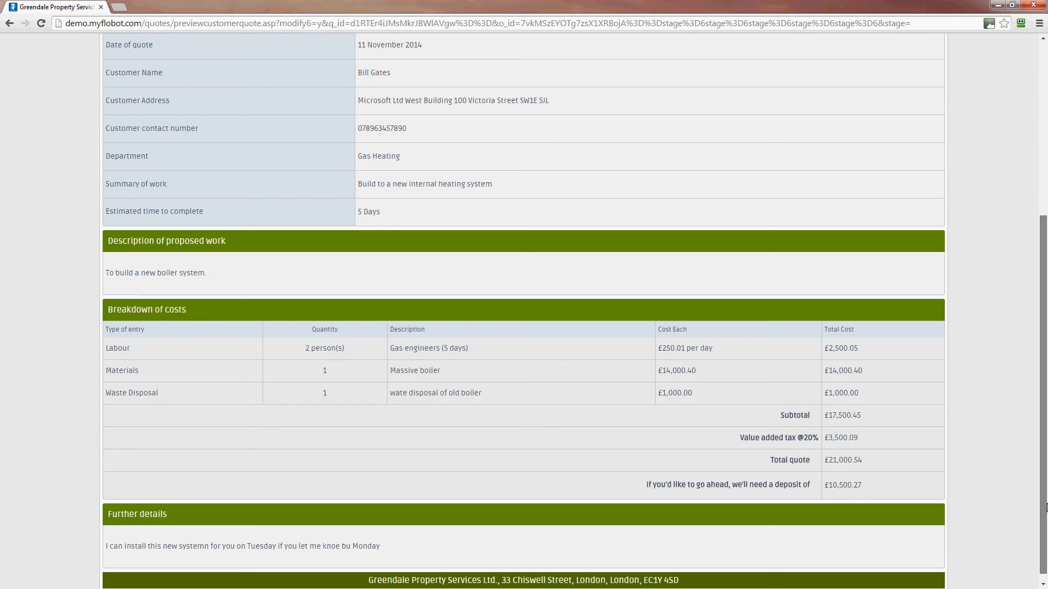
scroll(46, 203, up, 3)
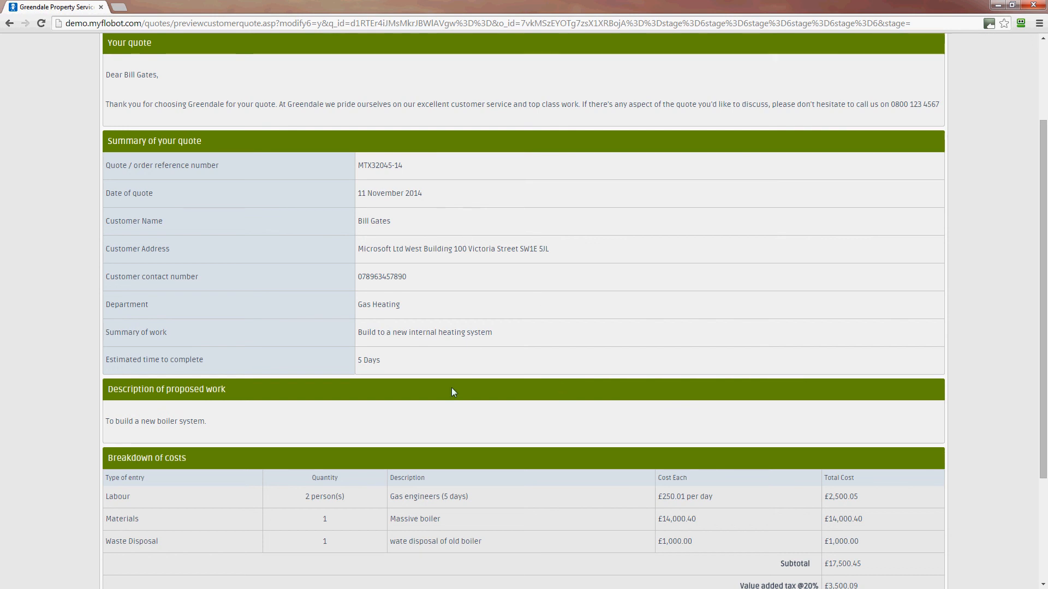
scroll(453, 388, down, 3)
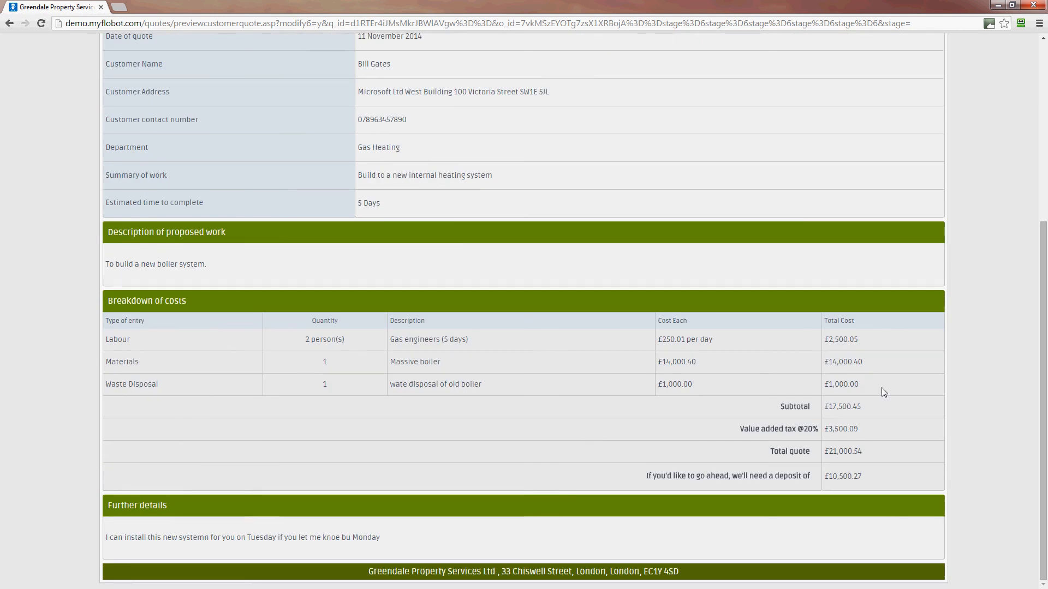
scroll(884, 445, up, 5)
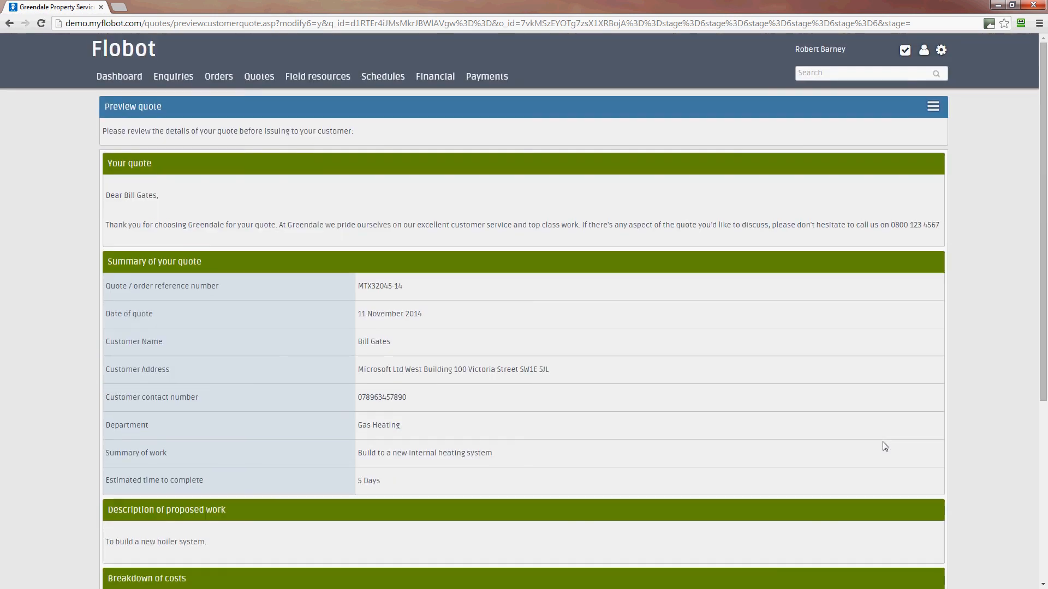
Step: Open the Email this quote form and add an empty Cc line, keeping the pre-filled recipient and subject
click(933, 107)
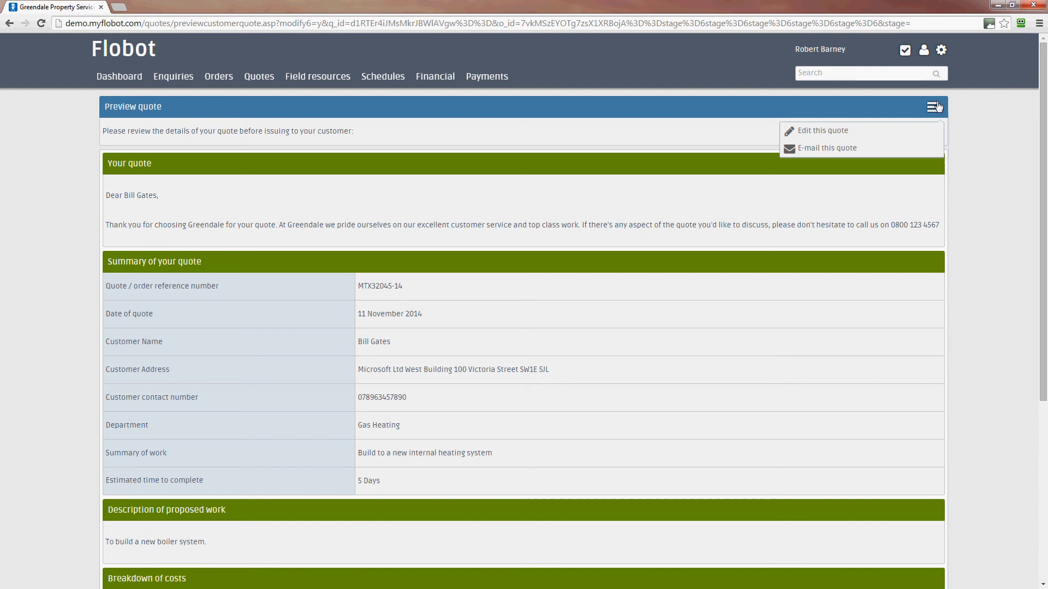
click(835, 148)
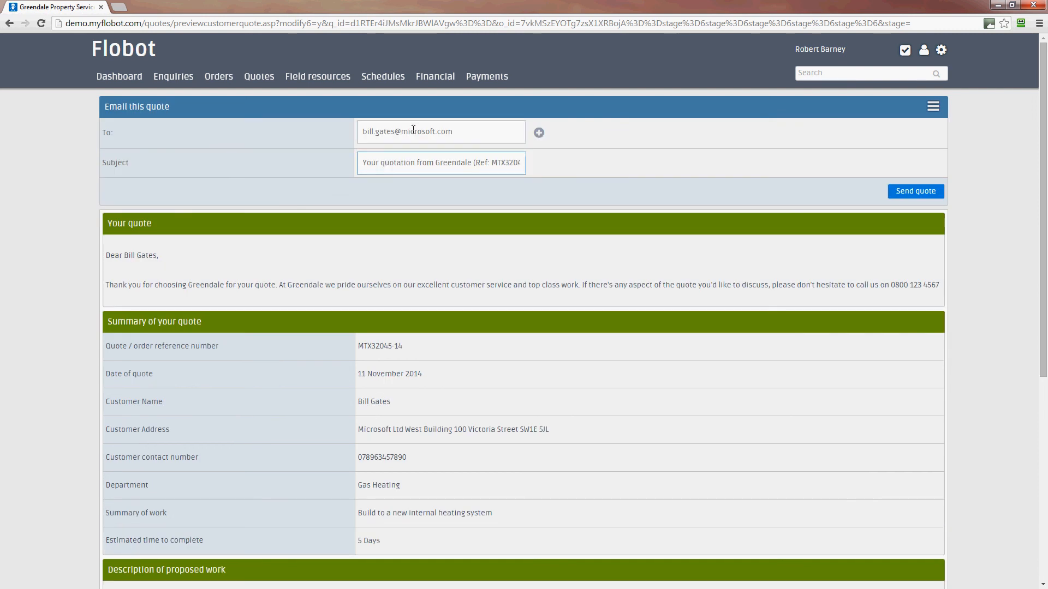
click(404, 136)
click(539, 133)
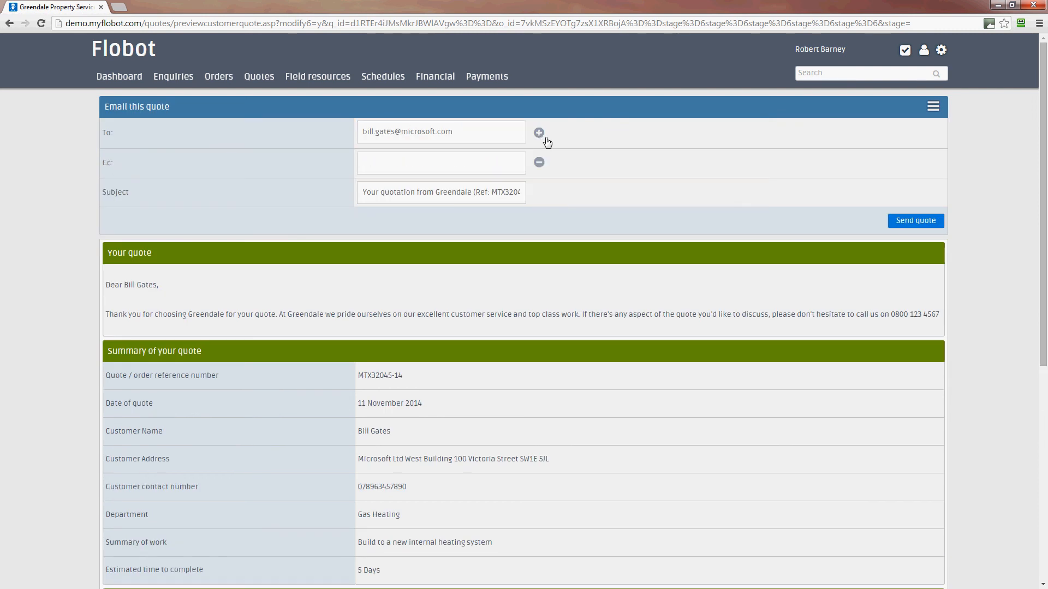
click(452, 172)
click(376, 198)
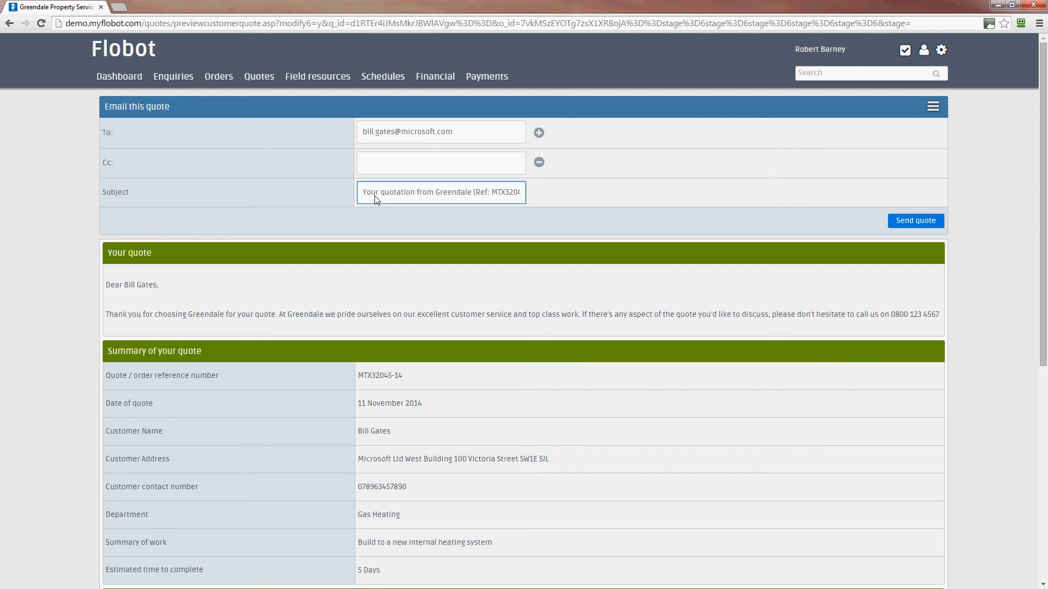
click(590, 213)
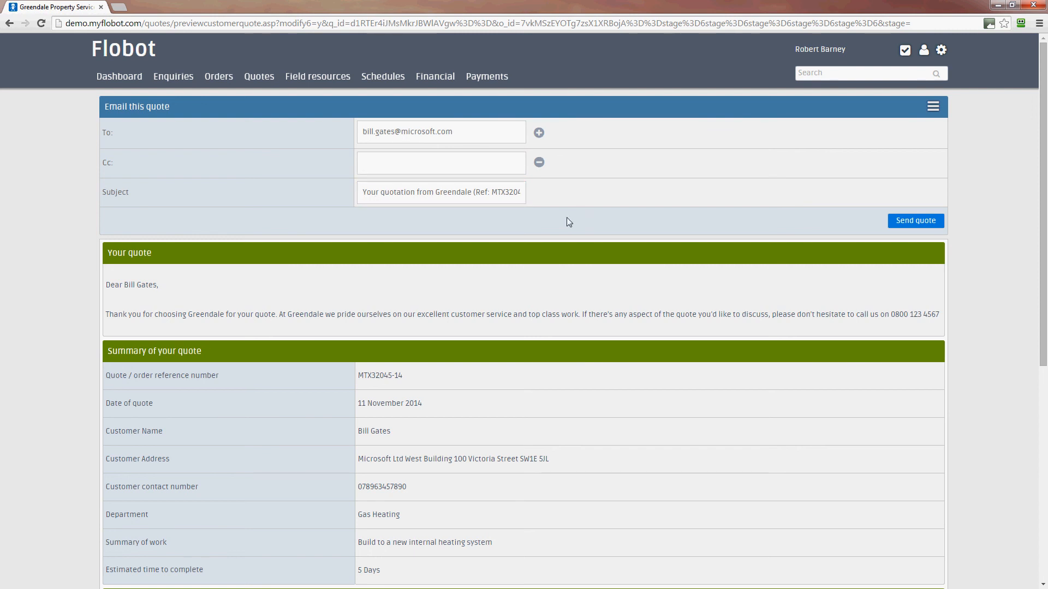
Step: Send the quote e-mail and confirm the status shows '5 - Quote issued to customer'
click(927, 223)
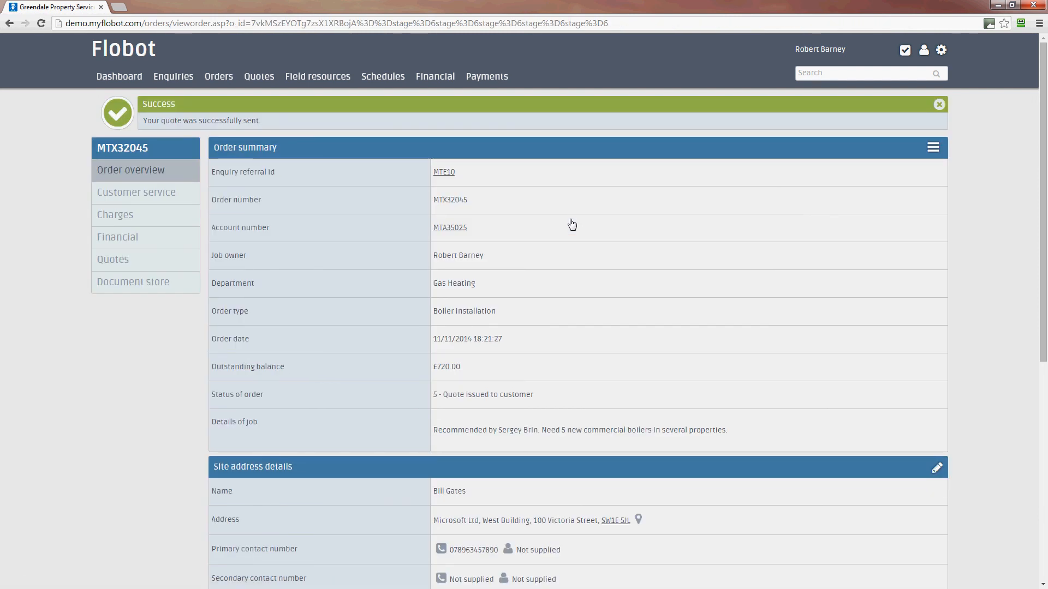
click(939, 104)
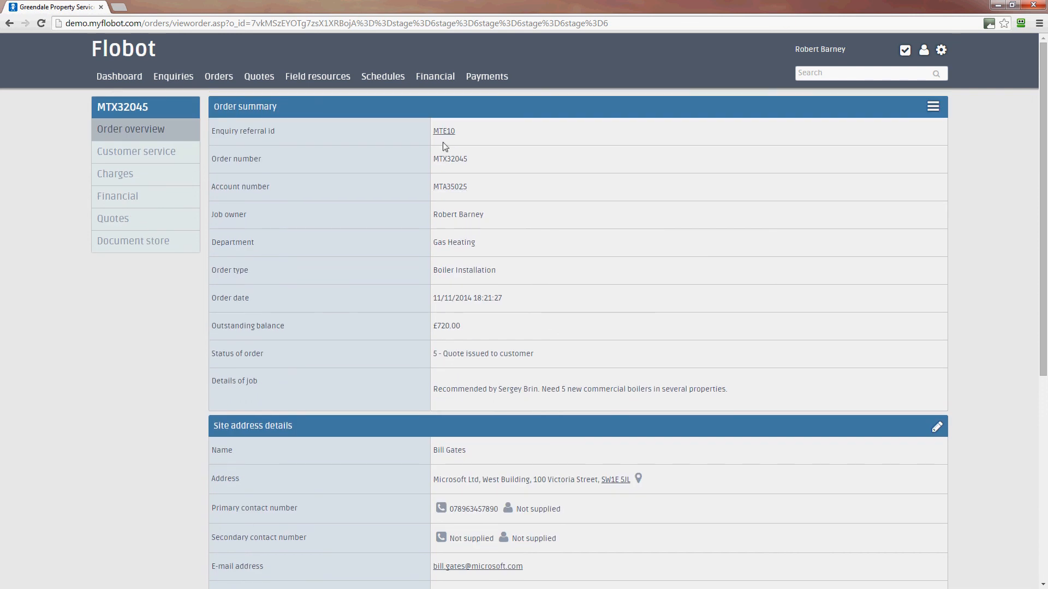
drag(534, 353, 412, 354)
click(819, 365)
Step: Check the Order log's latest 'Quote e-mailed' entry at 18:51:19
scroll(821, 371, down, 4)
scroll(822, 371, down, 3)
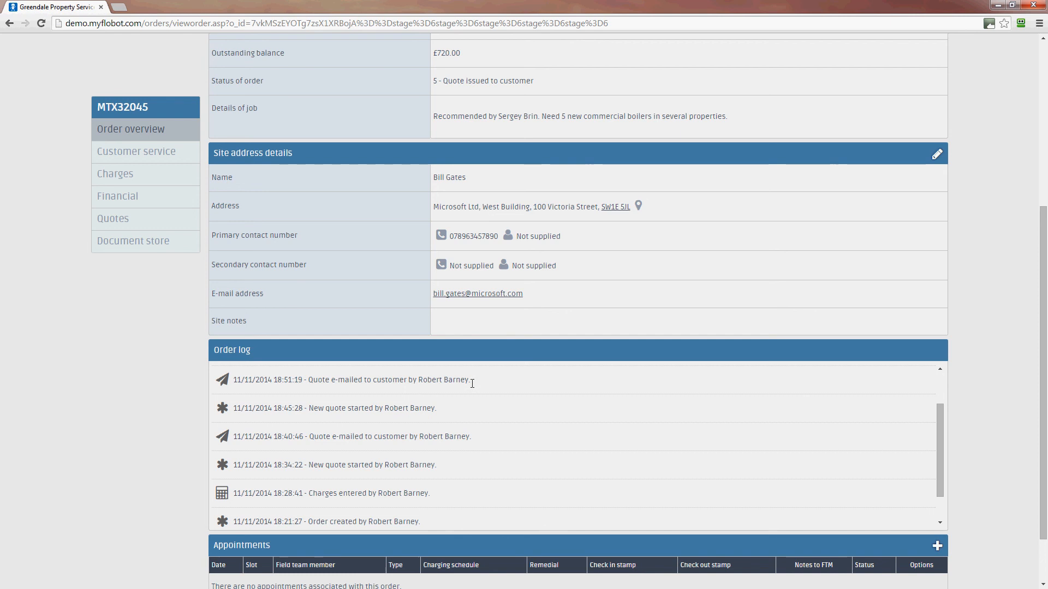
drag(471, 380, 308, 384)
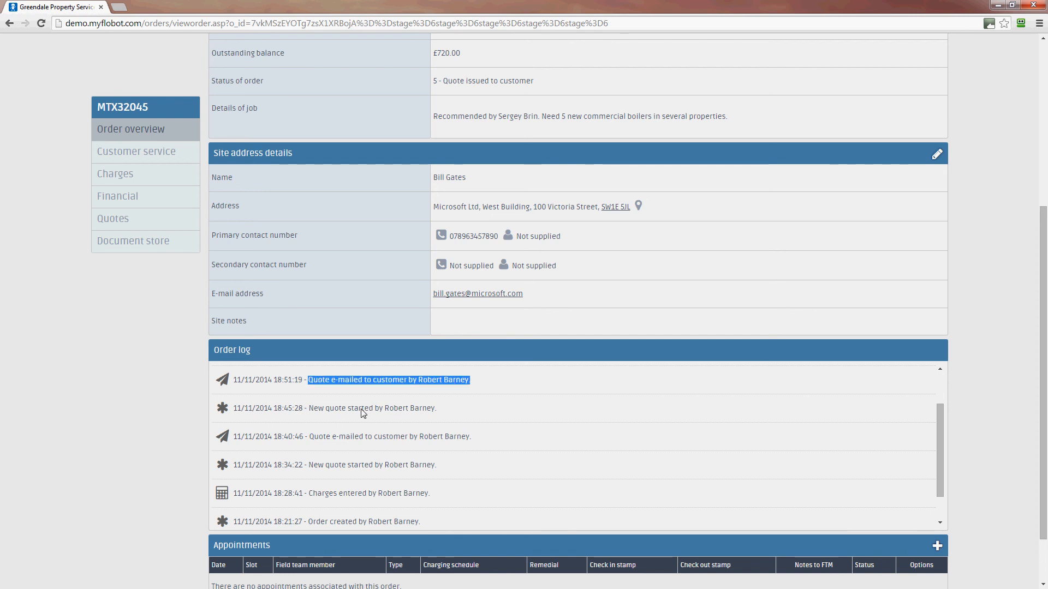
click(477, 419)
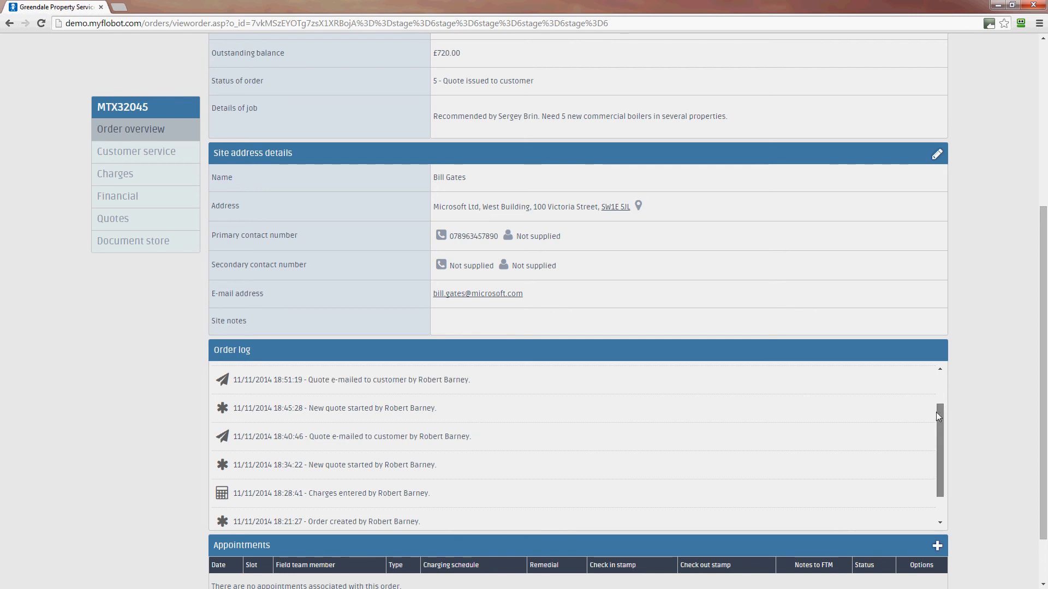
scroll(937, 457, up, 2)
scroll(937, 453, down, 3)
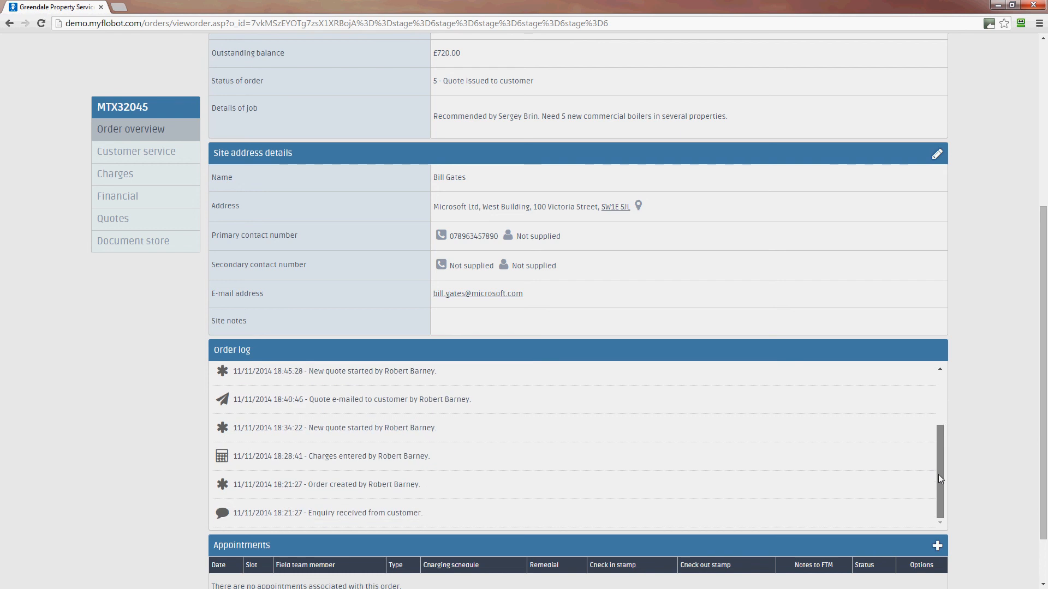
click(141, 227)
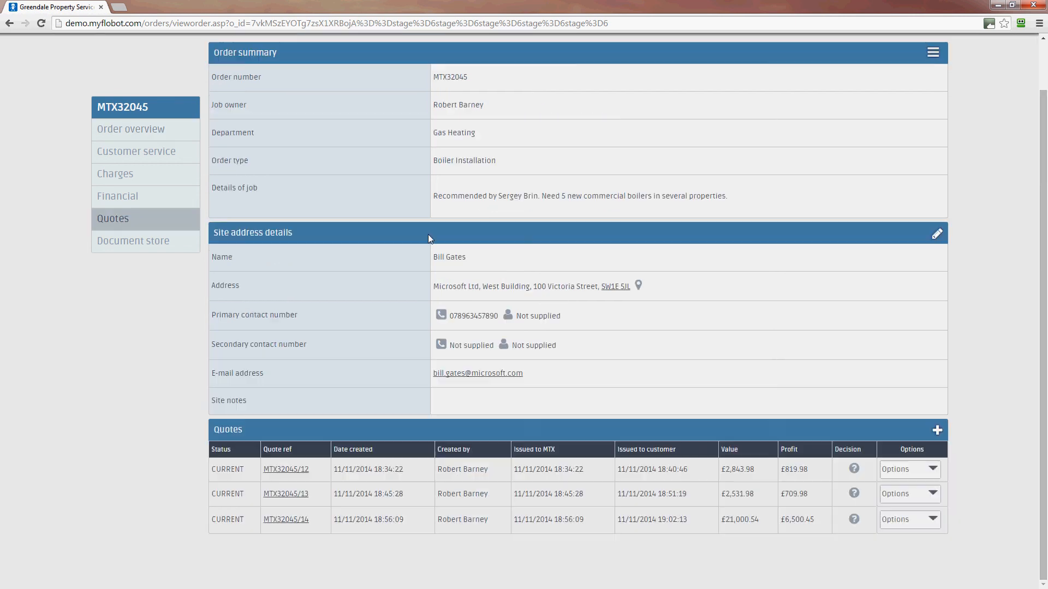
click(284, 521)
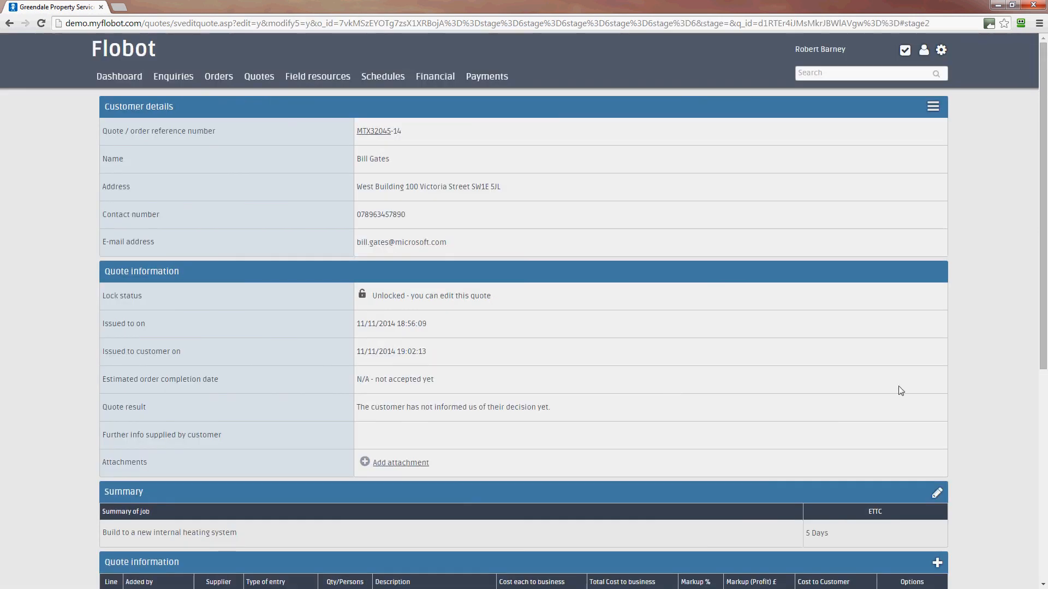
scroll(903, 394, down, 6)
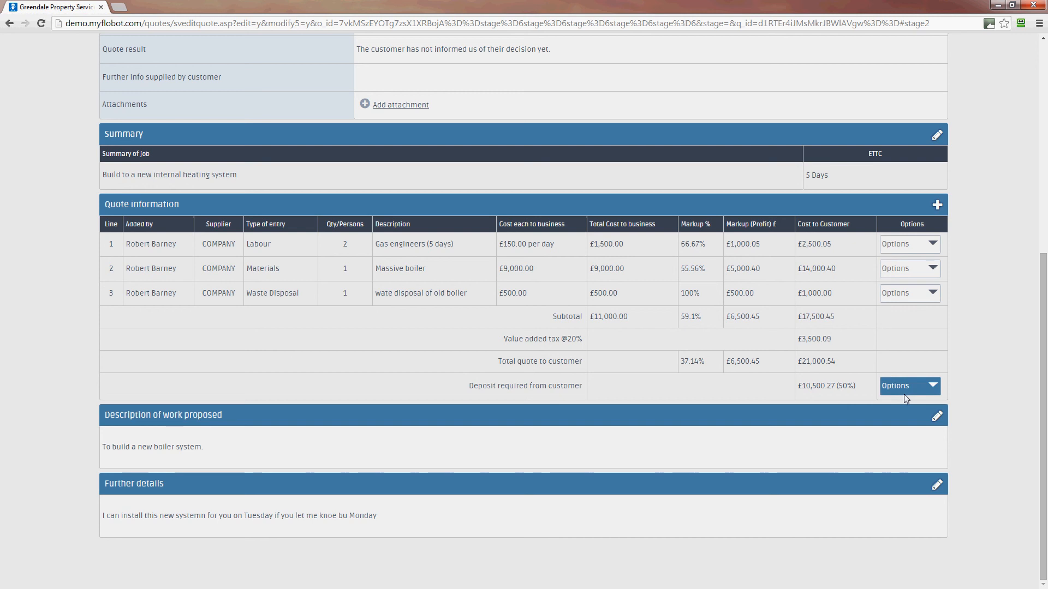
scroll(904, 394, up, 2)
scroll(905, 400, up, 5)
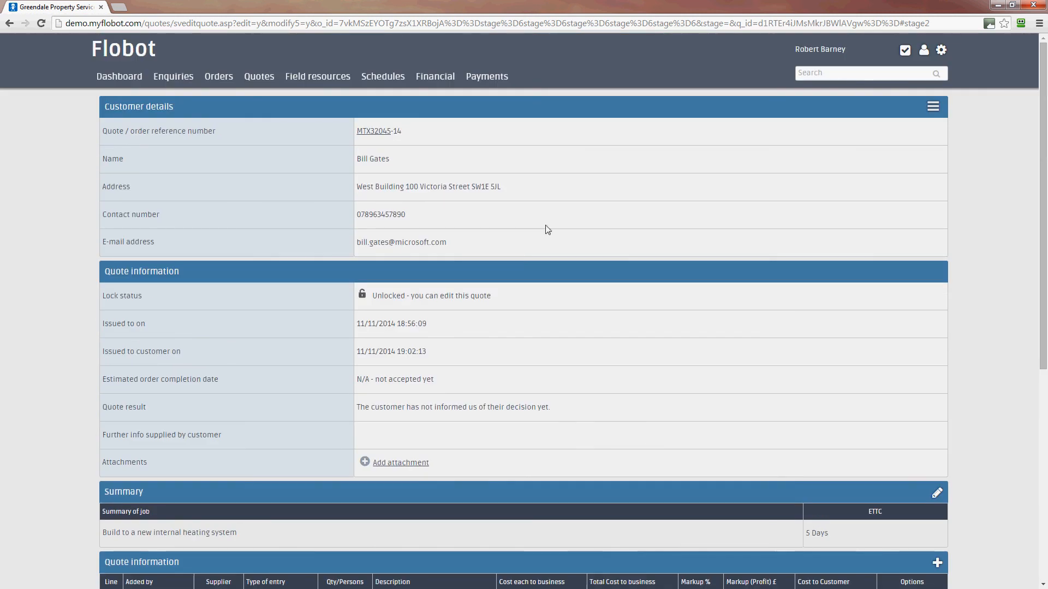
click(255, 78)
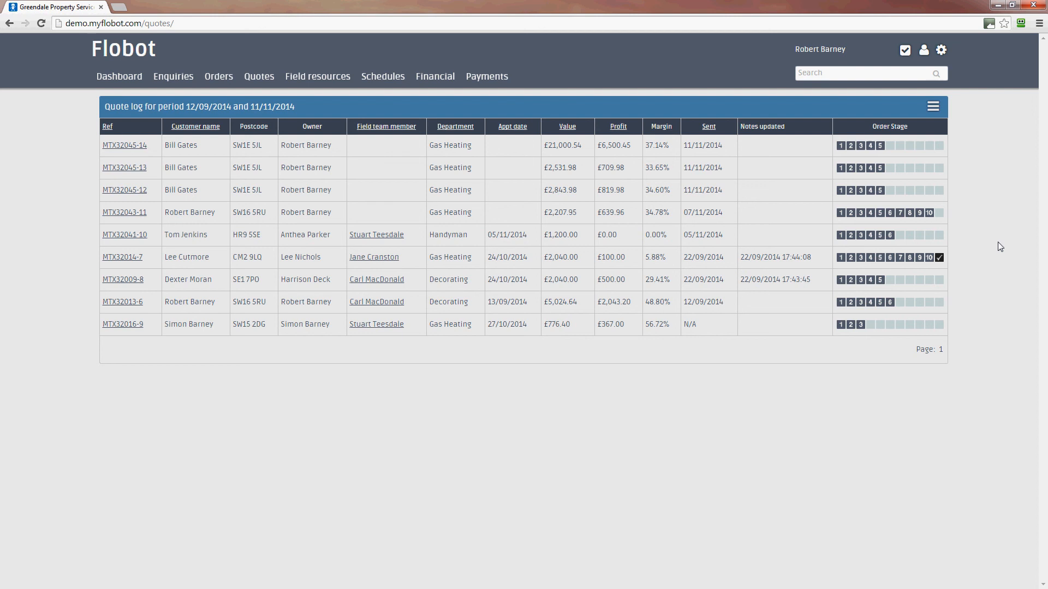
click(932, 107)
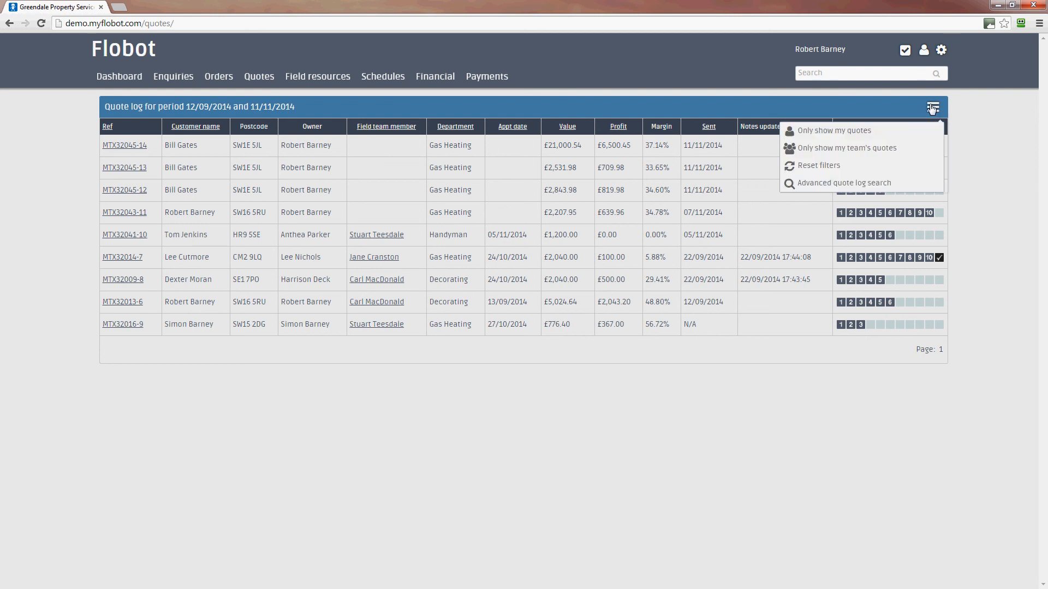
click(866, 184)
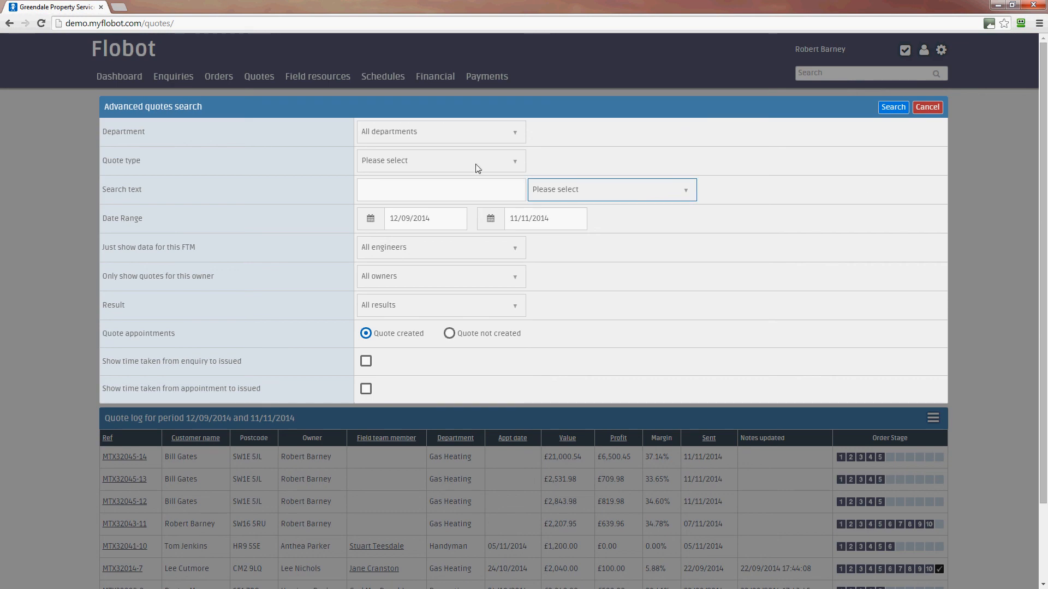
click(449, 248)
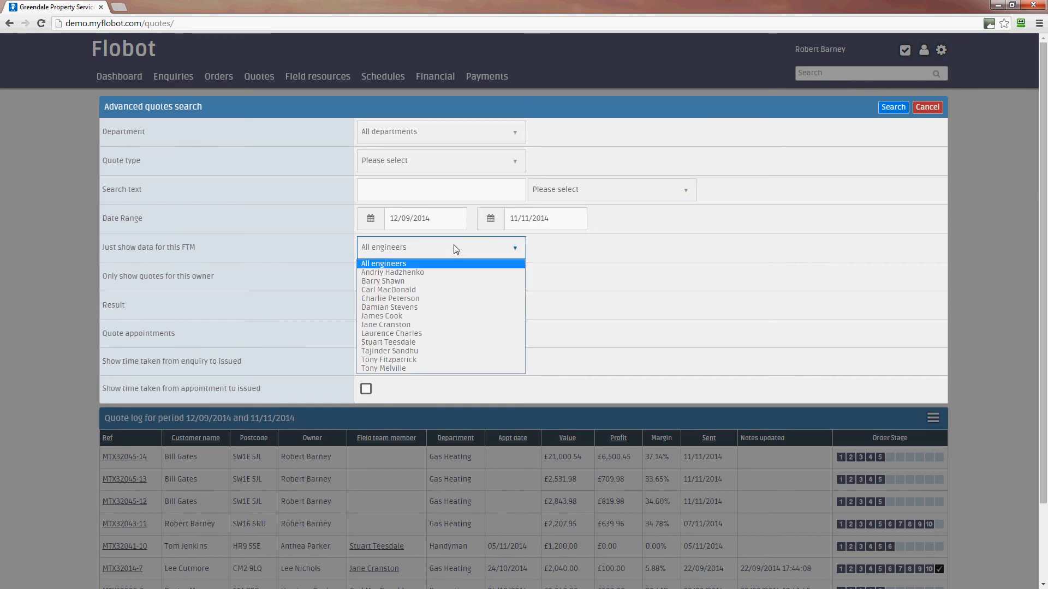
click(495, 262)
click(484, 251)
click(652, 305)
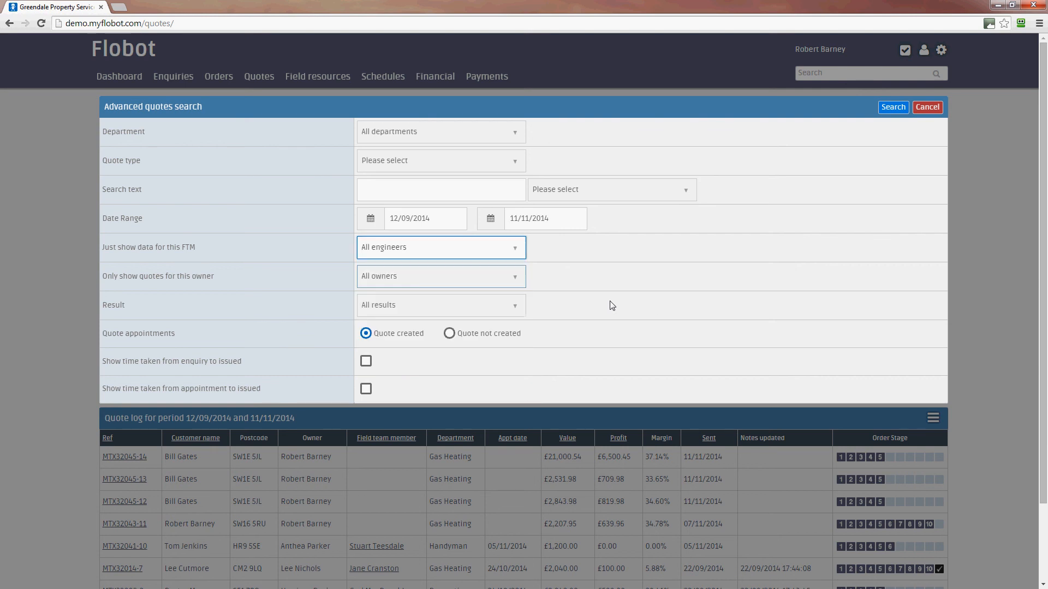
click(480, 284)
click(602, 292)
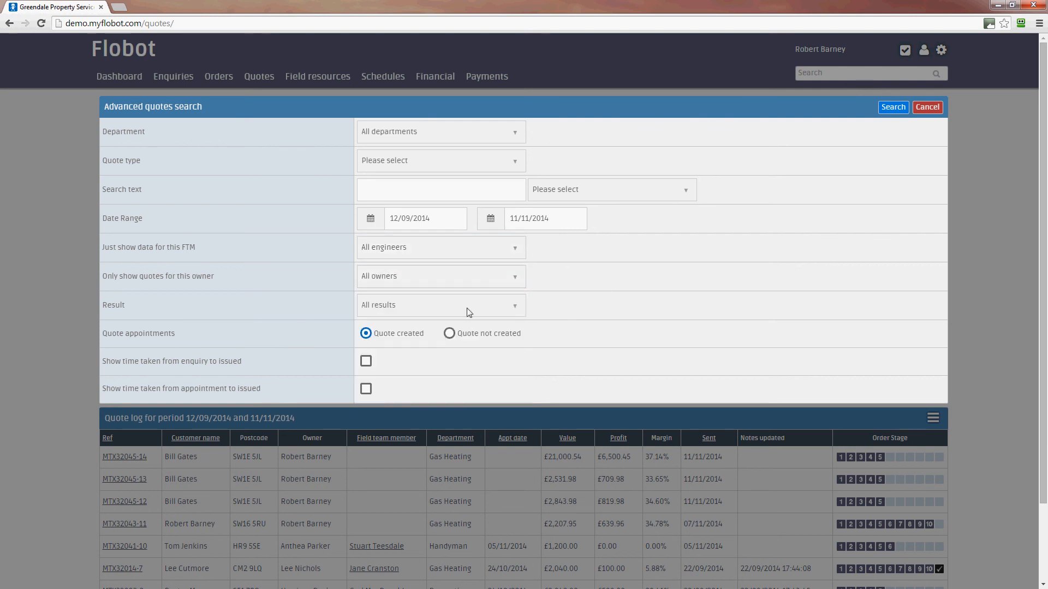
click(467, 309)
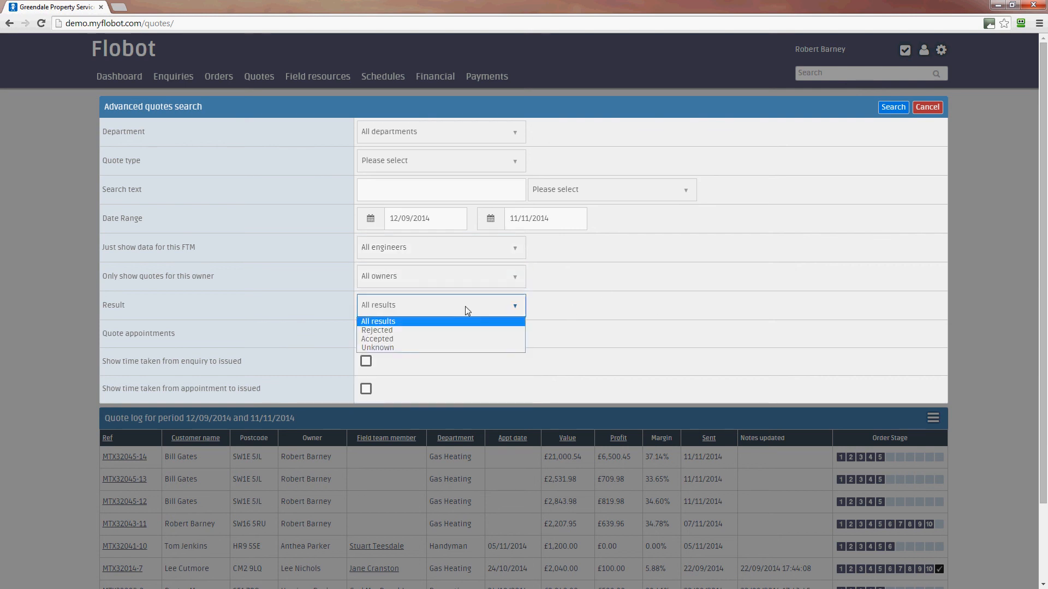
click(694, 330)
click(449, 165)
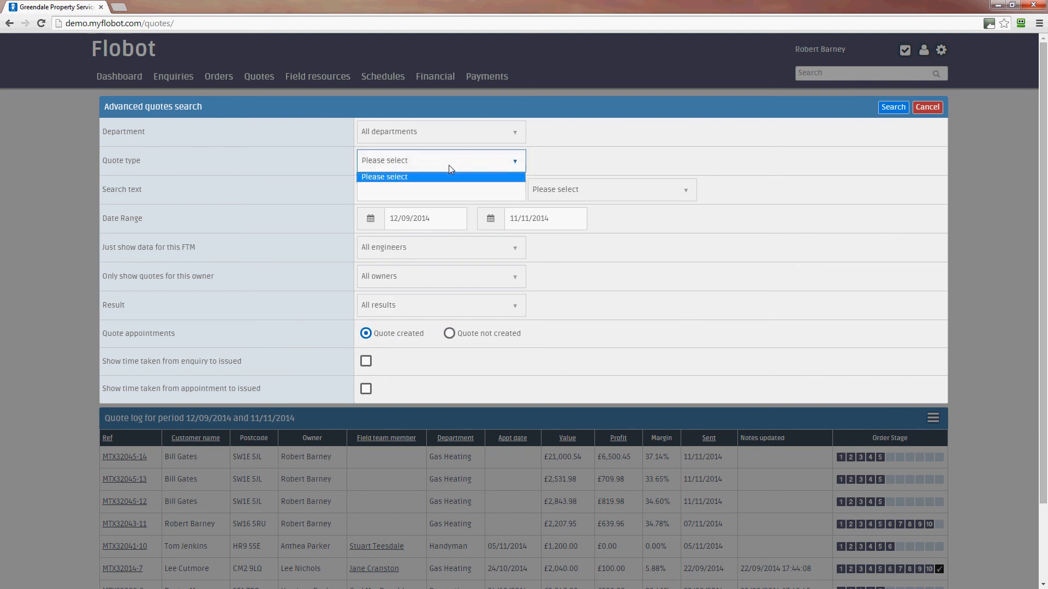
click(561, 133)
click(927, 107)
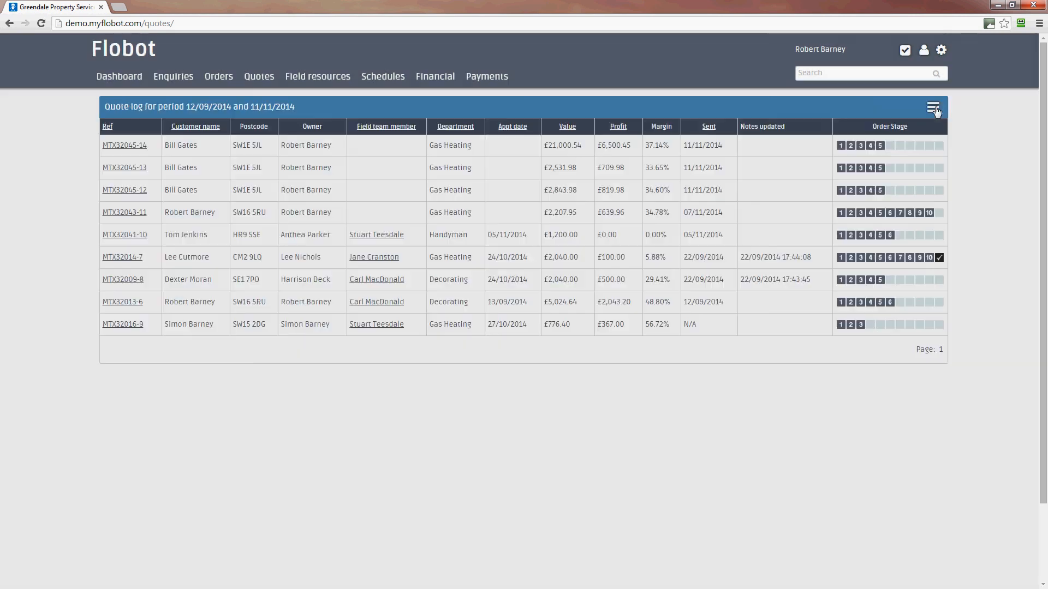
click(122, 144)
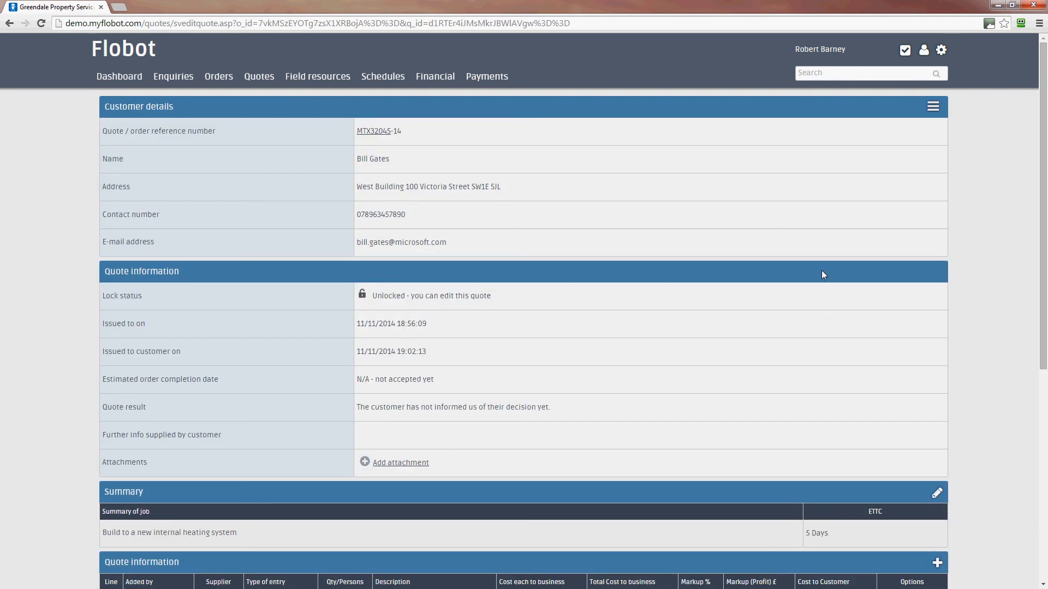
drag(1043, 278, 1045, 488)
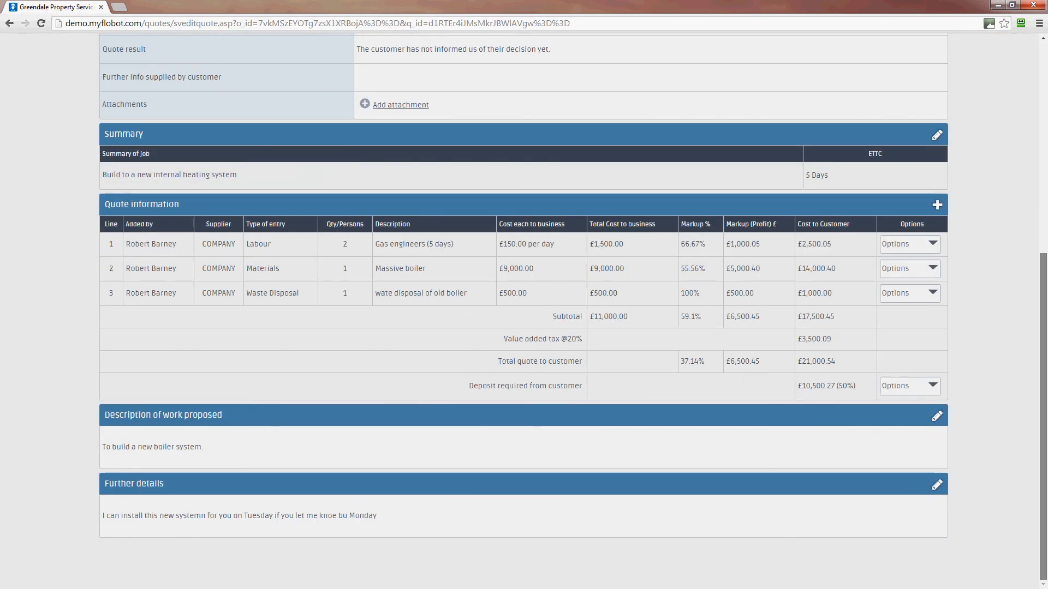
scroll(690, 215, up, 7)
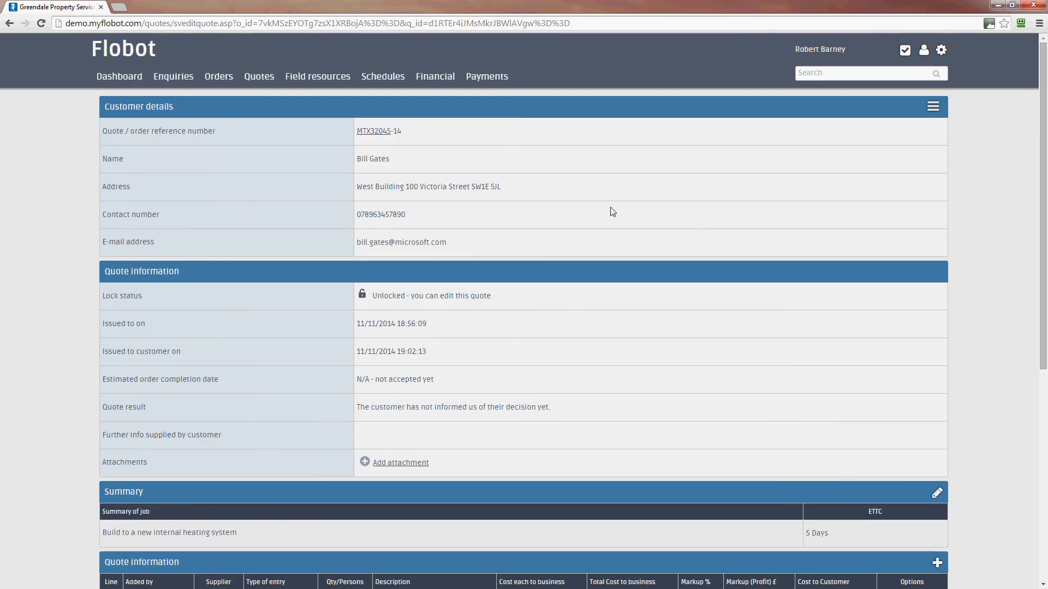